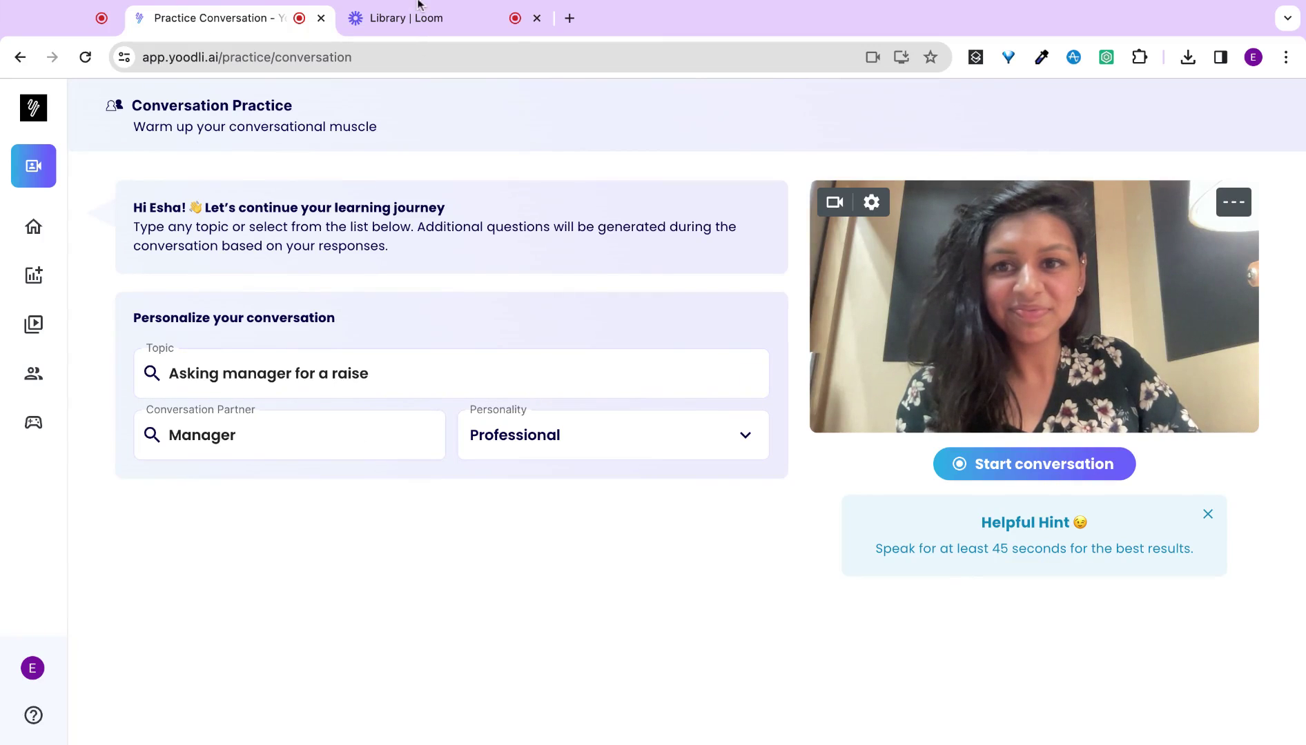
Replace the practice topic with 'Giving manager harsh feedback'
{"action": "left_click", "coordinate": [399, 18]}
{"action": "left_click", "coordinate": [232, 14]}
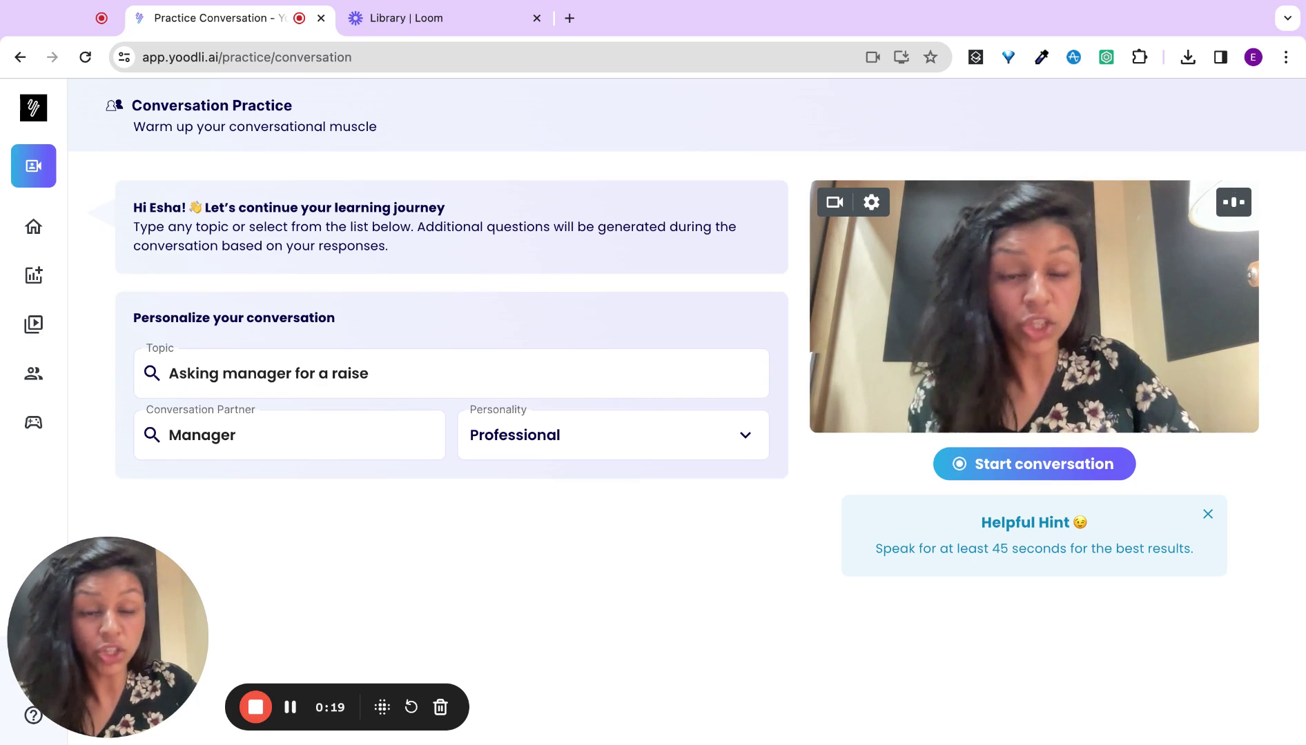
{"action": "left_click", "coordinate": [545, 373]}
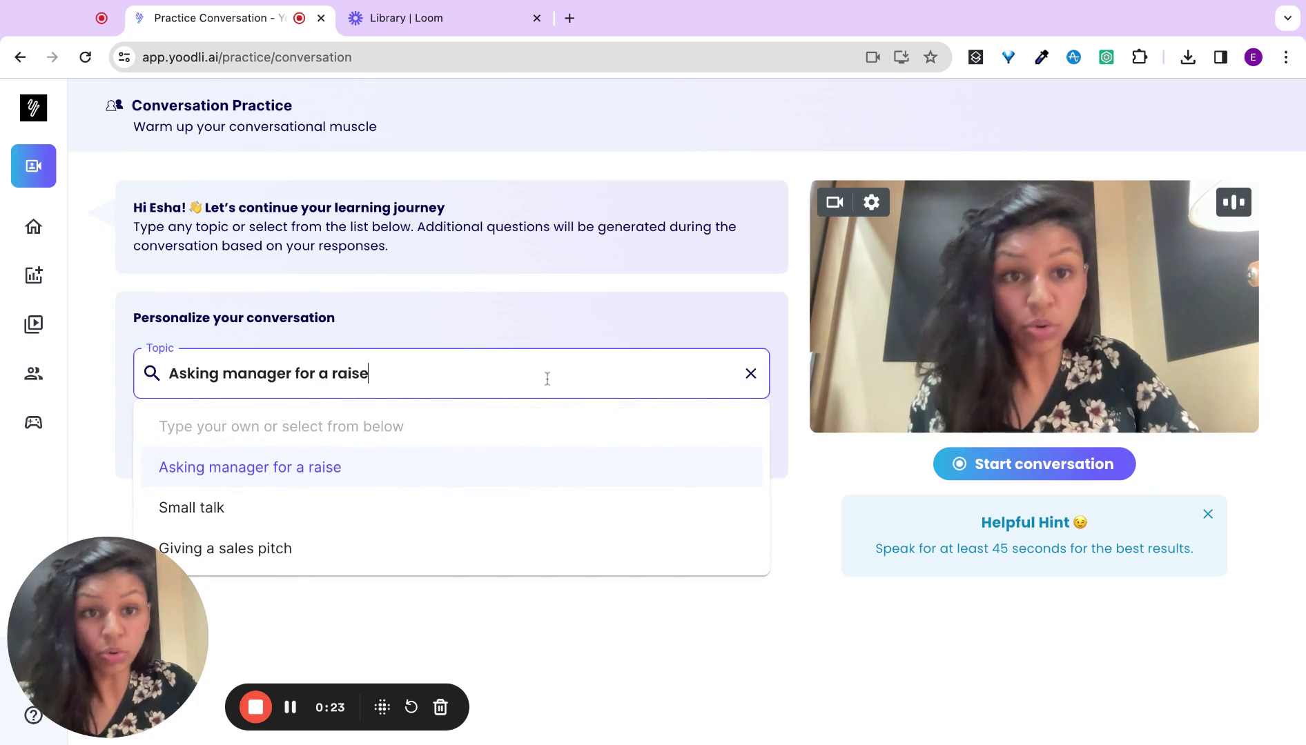
{"action": "key", "text": "super+a"}
{"action": "type", "text": "Fi"}
{"action": "key", "text": "BackSpace"}
{"action": "key", "text": "BackSpace"}
{"action": "type", "text": "G"}
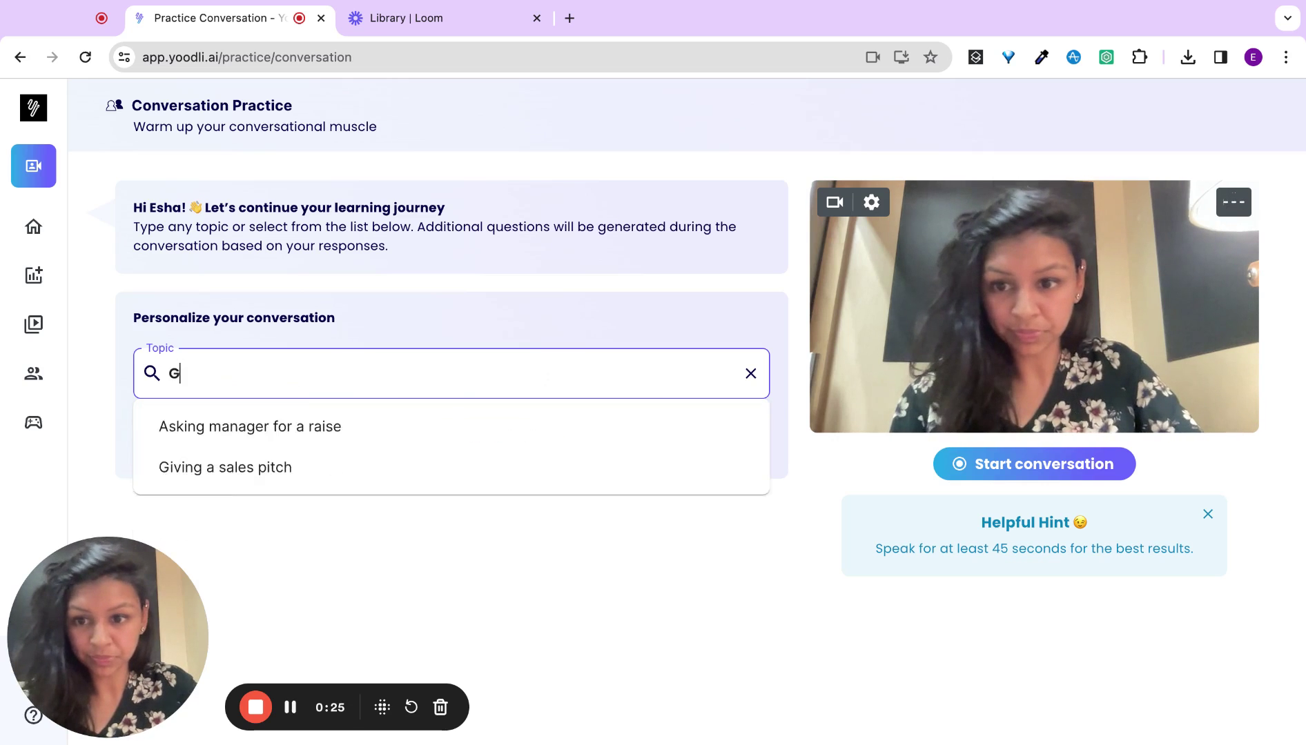
{"action": "type", "text": "iving manager"}
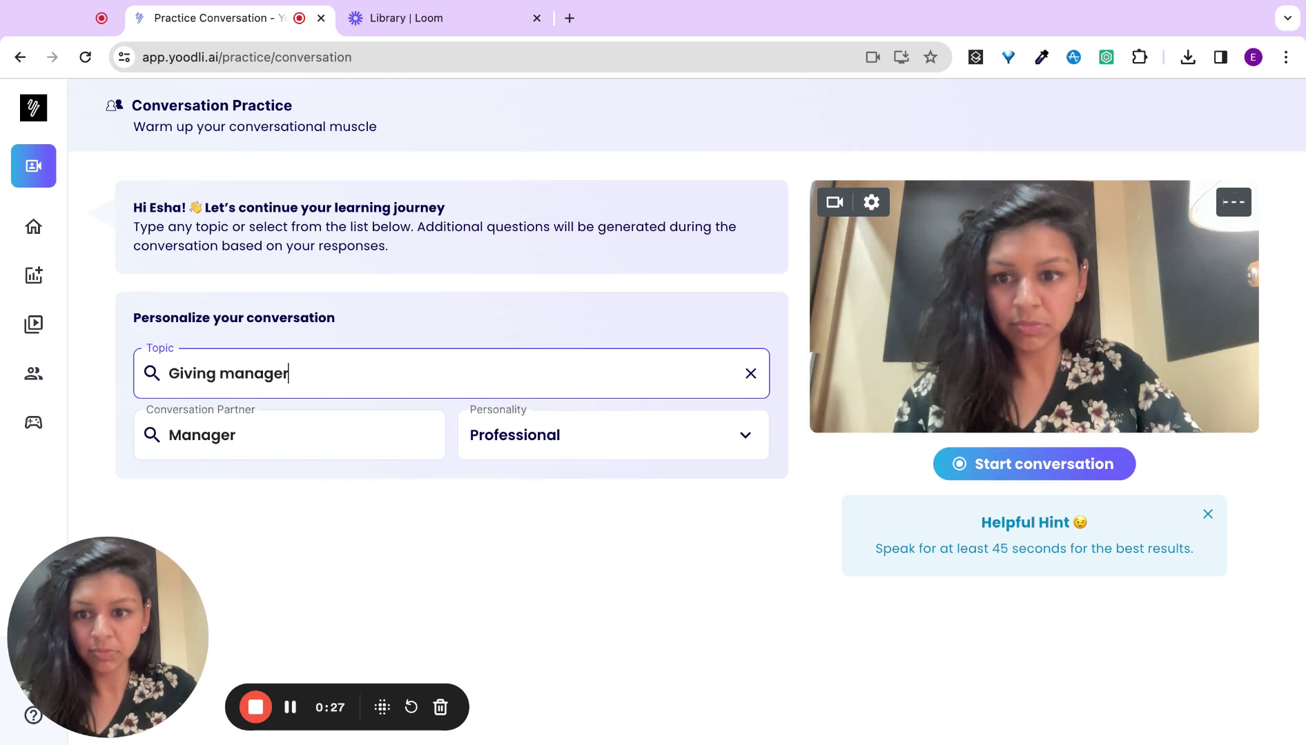
{"action": "type", "text": " harsh fe"}
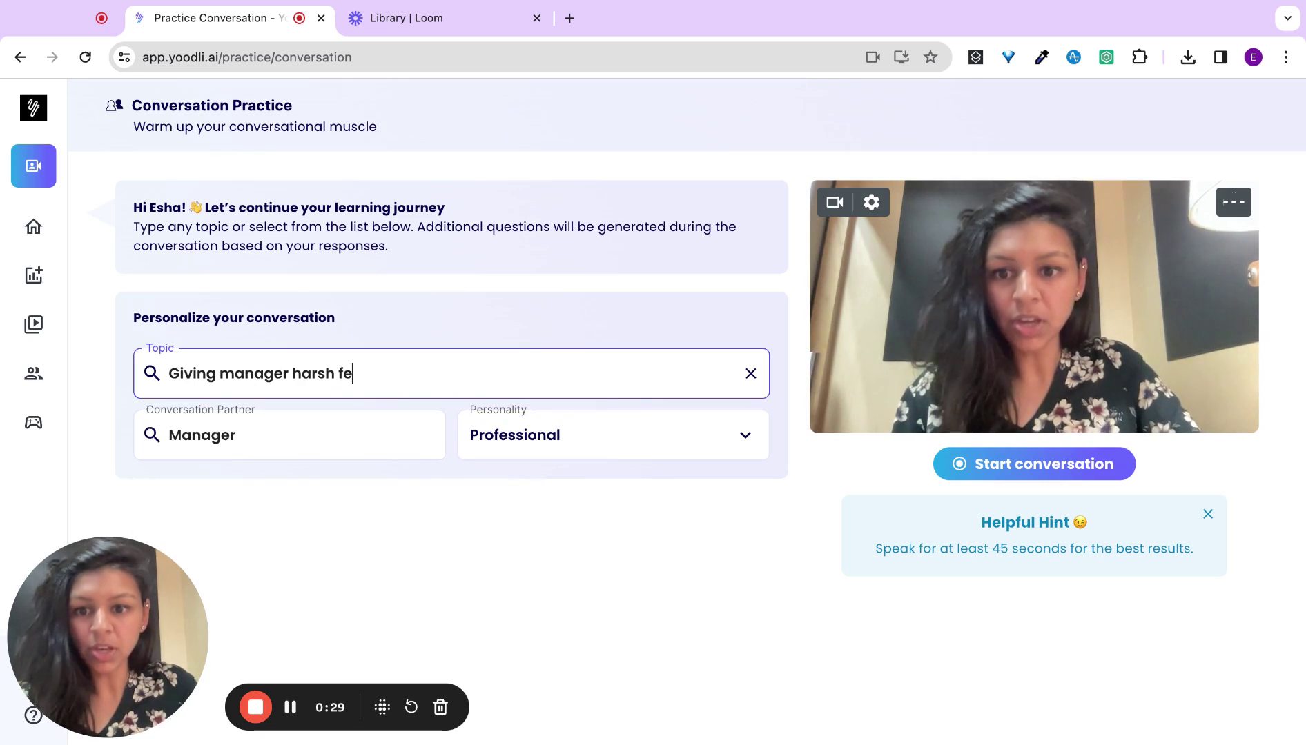
{"action": "type", "text": "edback"}
{"action": "left_click", "coordinate": [371, 528]}
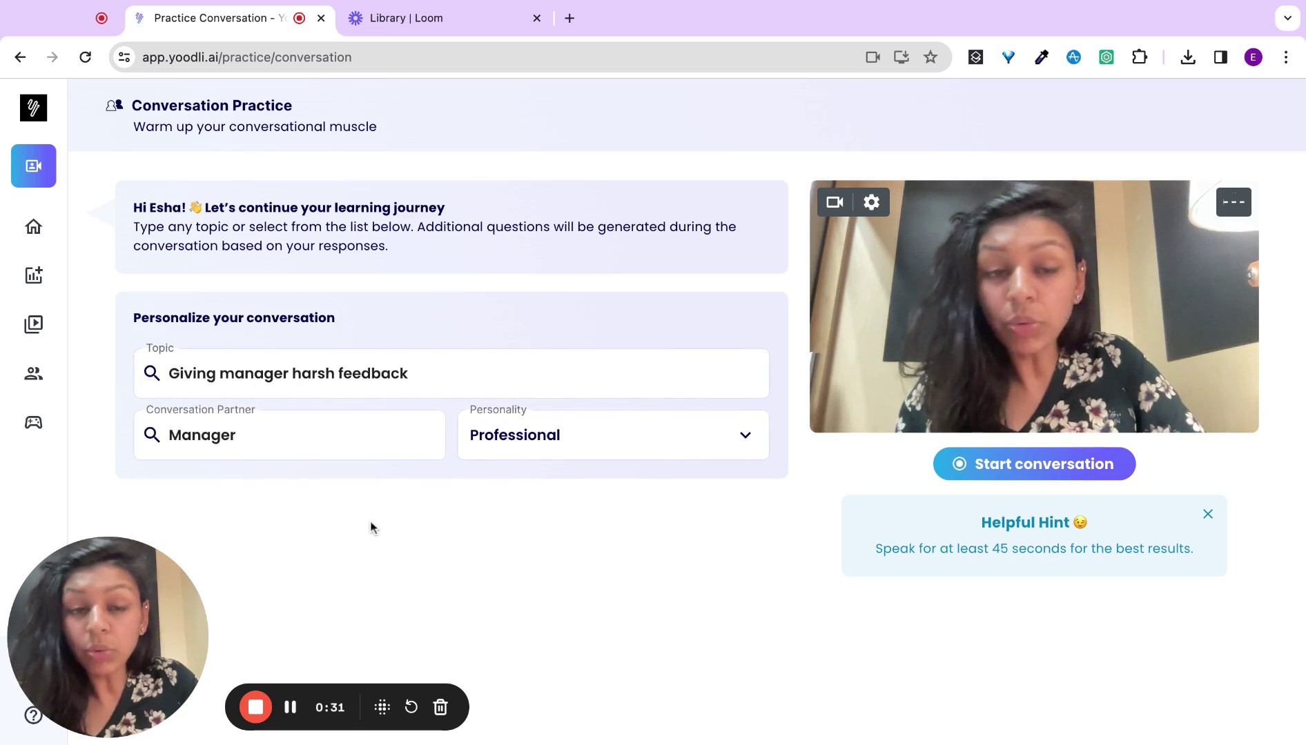
Keep Manager as the conversation partner and set the partner's personality to Stressed
{"action": "left_click", "coordinate": [327, 444]}
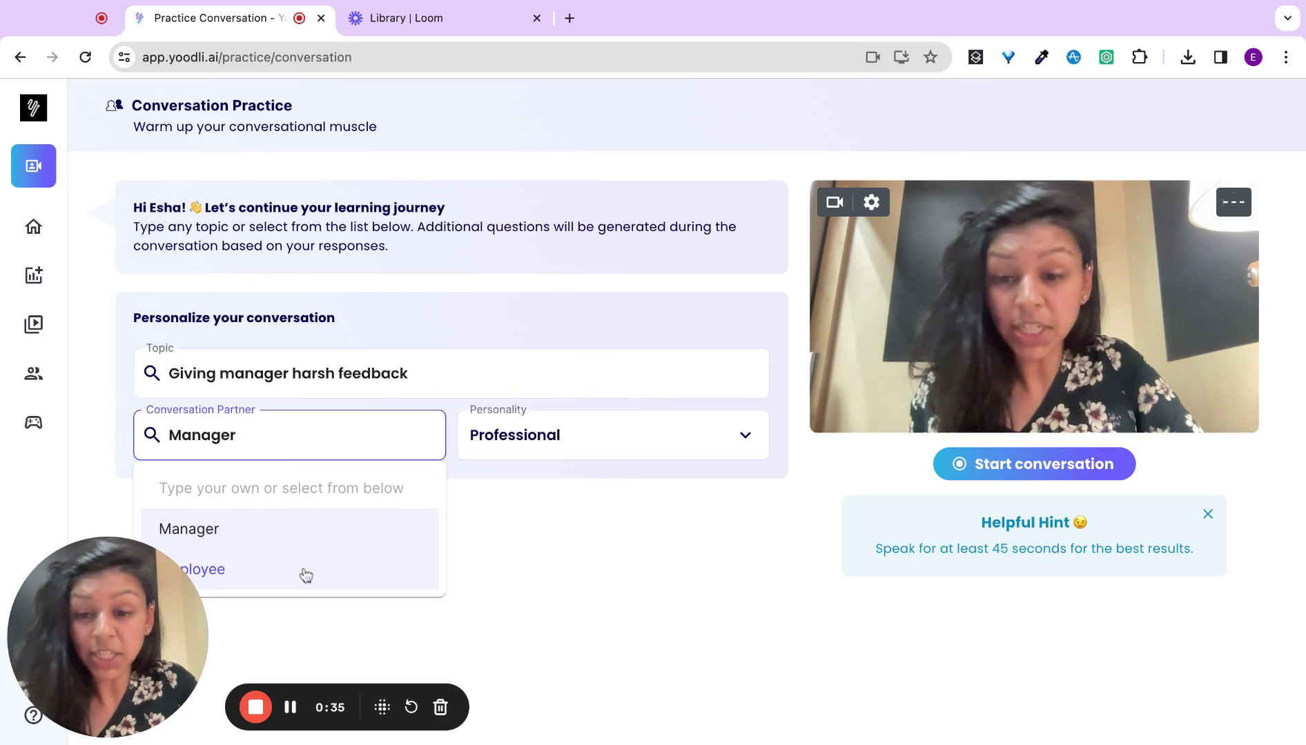
{"action": "left_click", "coordinate": [304, 532]}
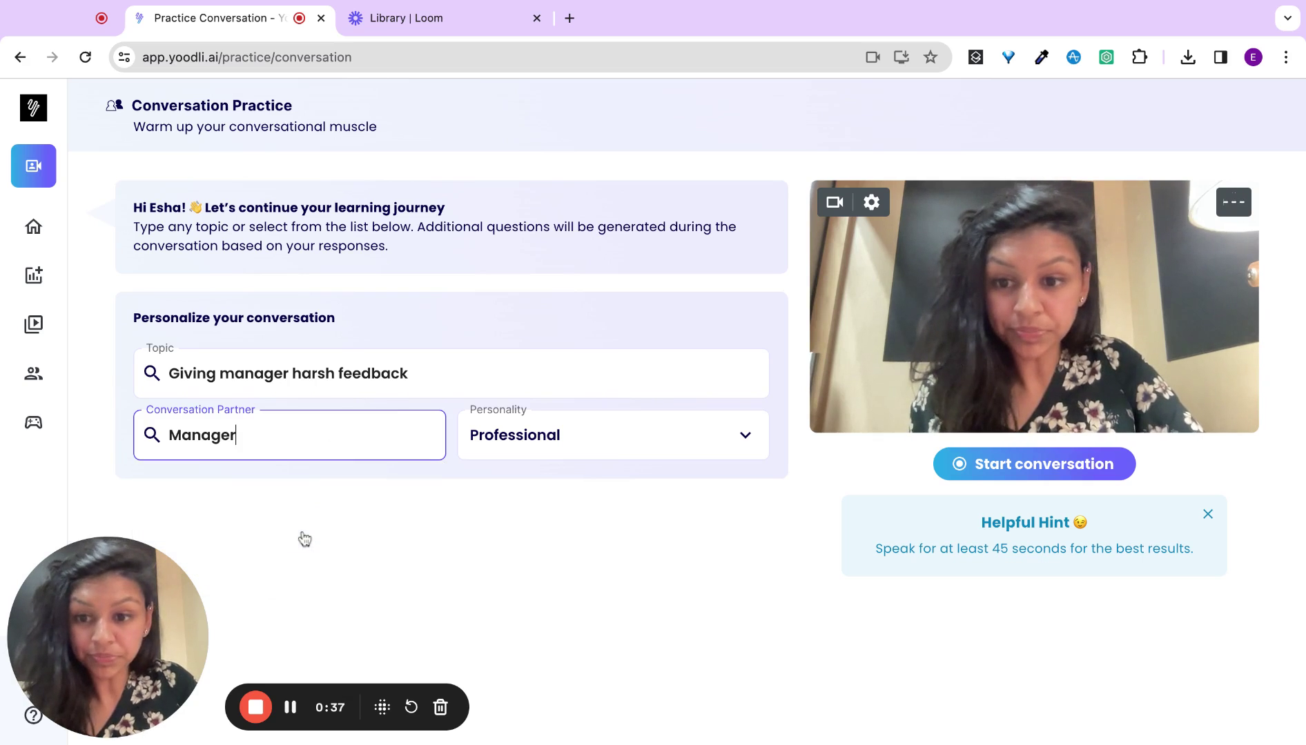
{"action": "left_click", "coordinate": [584, 441]}
{"action": "left_click", "coordinate": [585, 439]}
{"action": "left_click", "coordinate": [586, 439]}
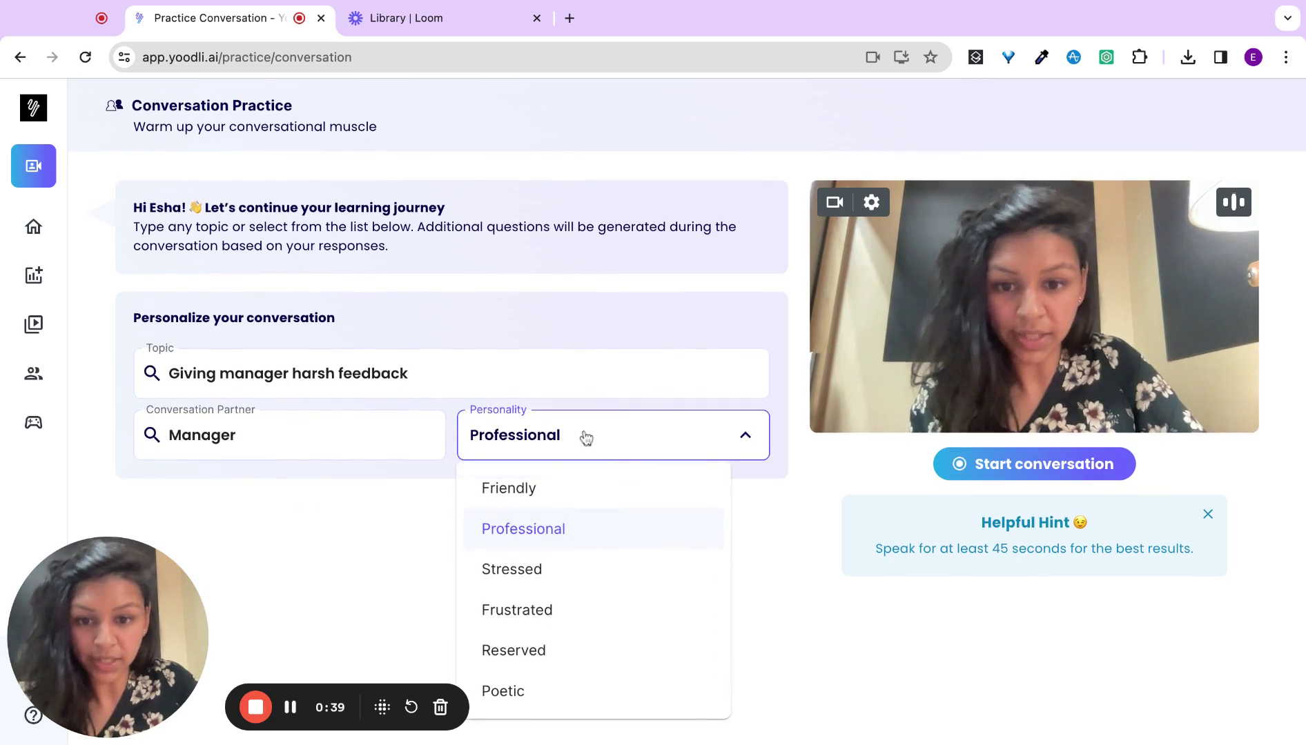
{"action": "left_click", "coordinate": [562, 569]}
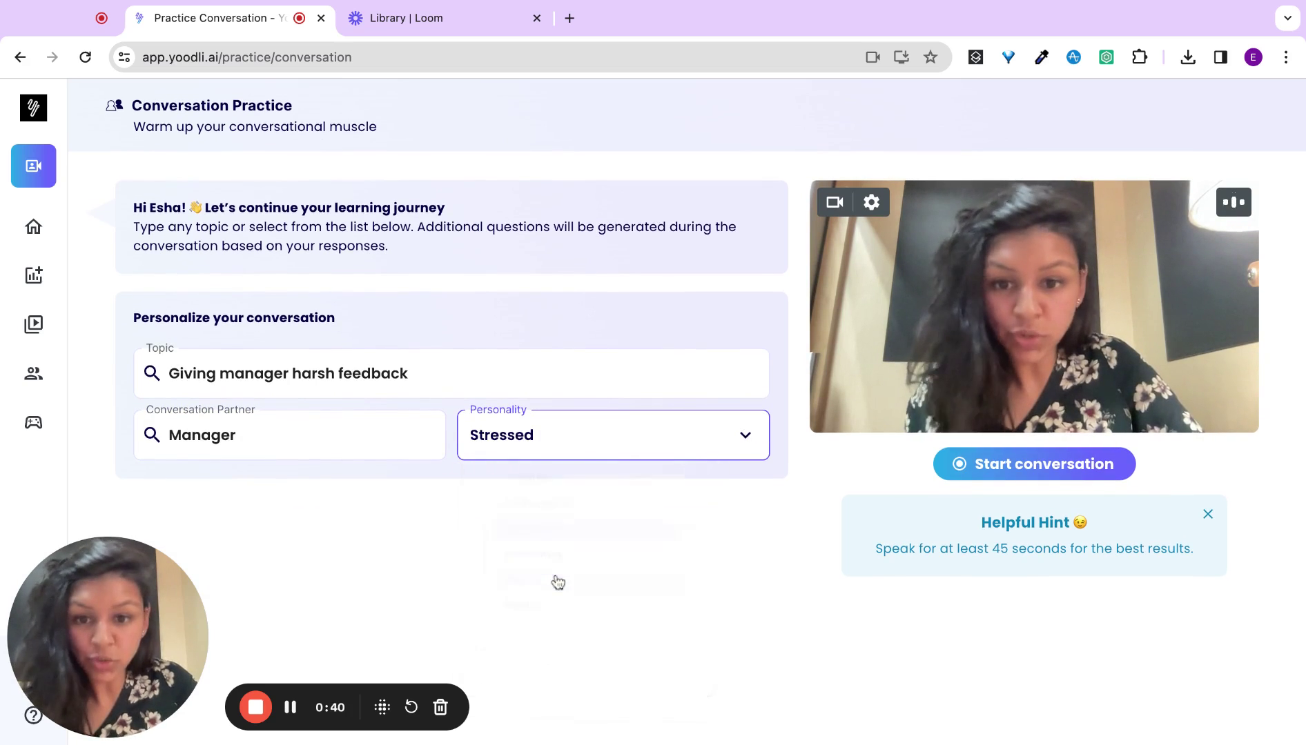
Start the conversation and begin recording the answer to the manager's opening question
{"action": "left_click", "coordinate": [1003, 467]}
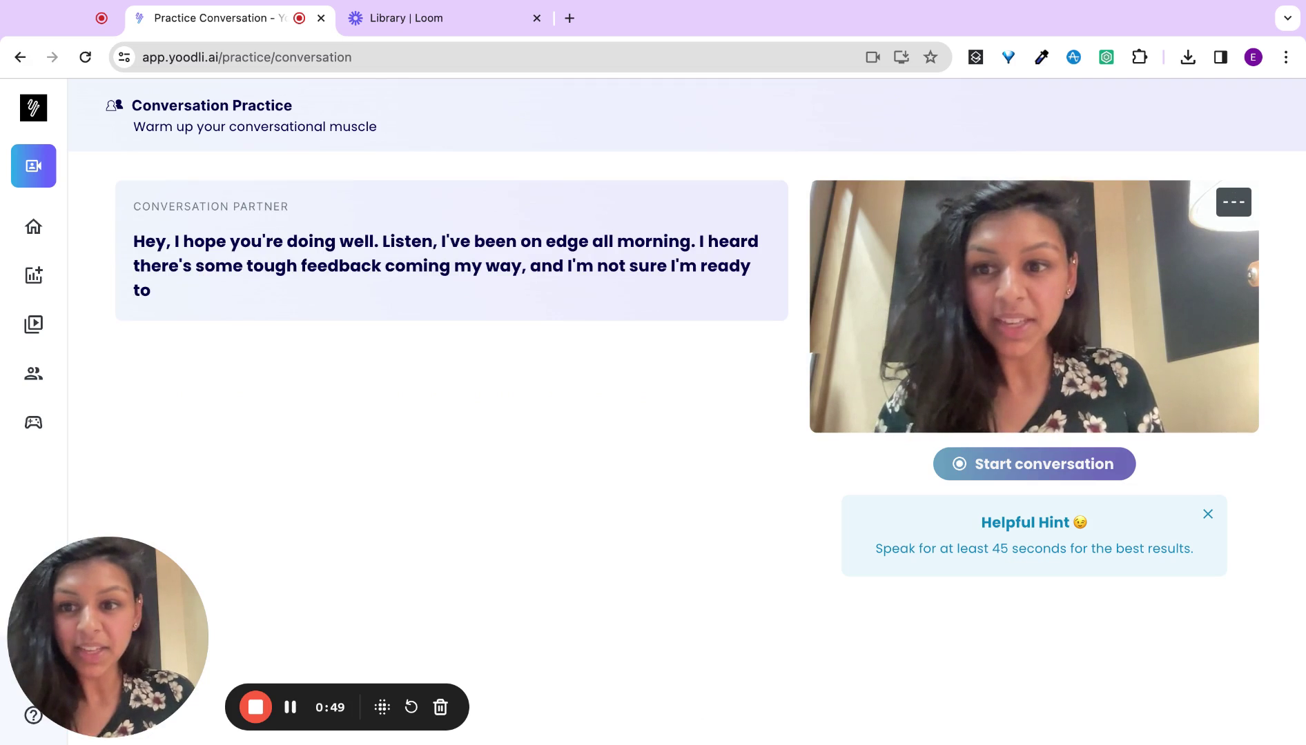
{"action": "left_click", "coordinate": [1049, 470]}
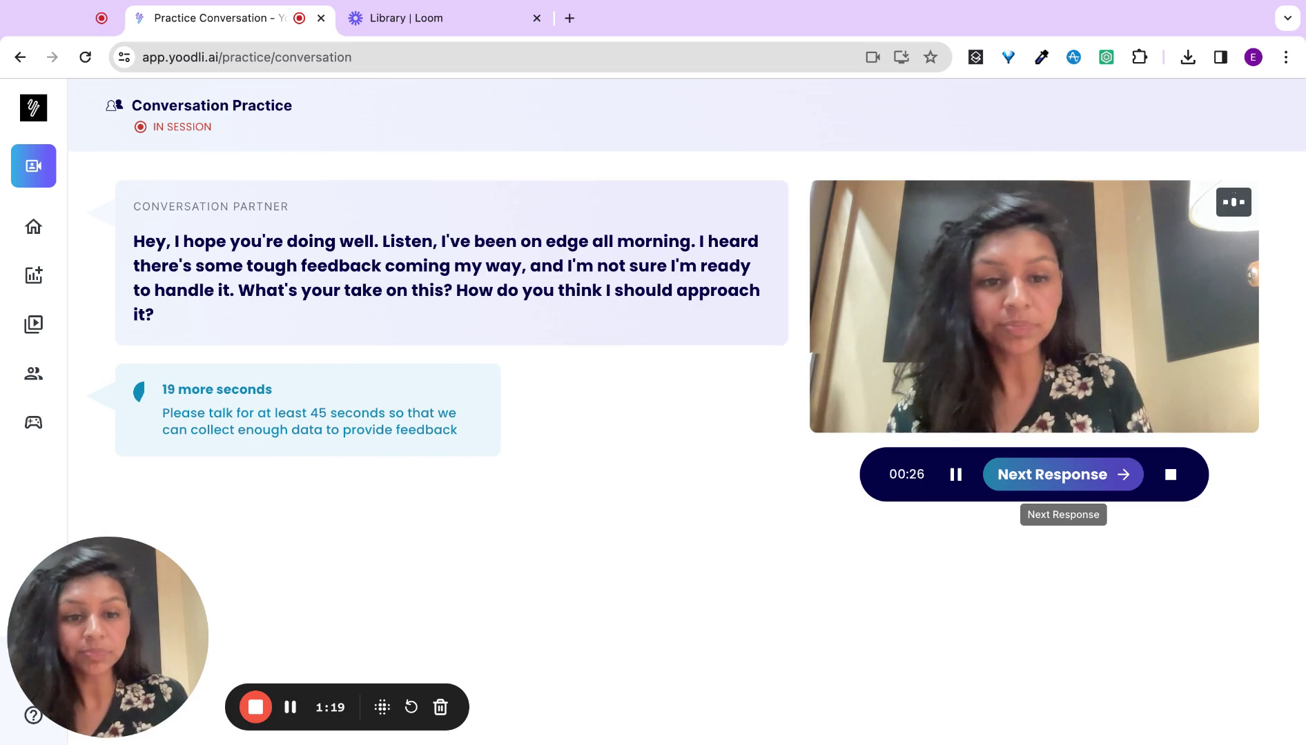
Get the partner's next response, answer it, and stop the session at 54 seconds
{"action": "left_click", "coordinate": [1062, 475]}
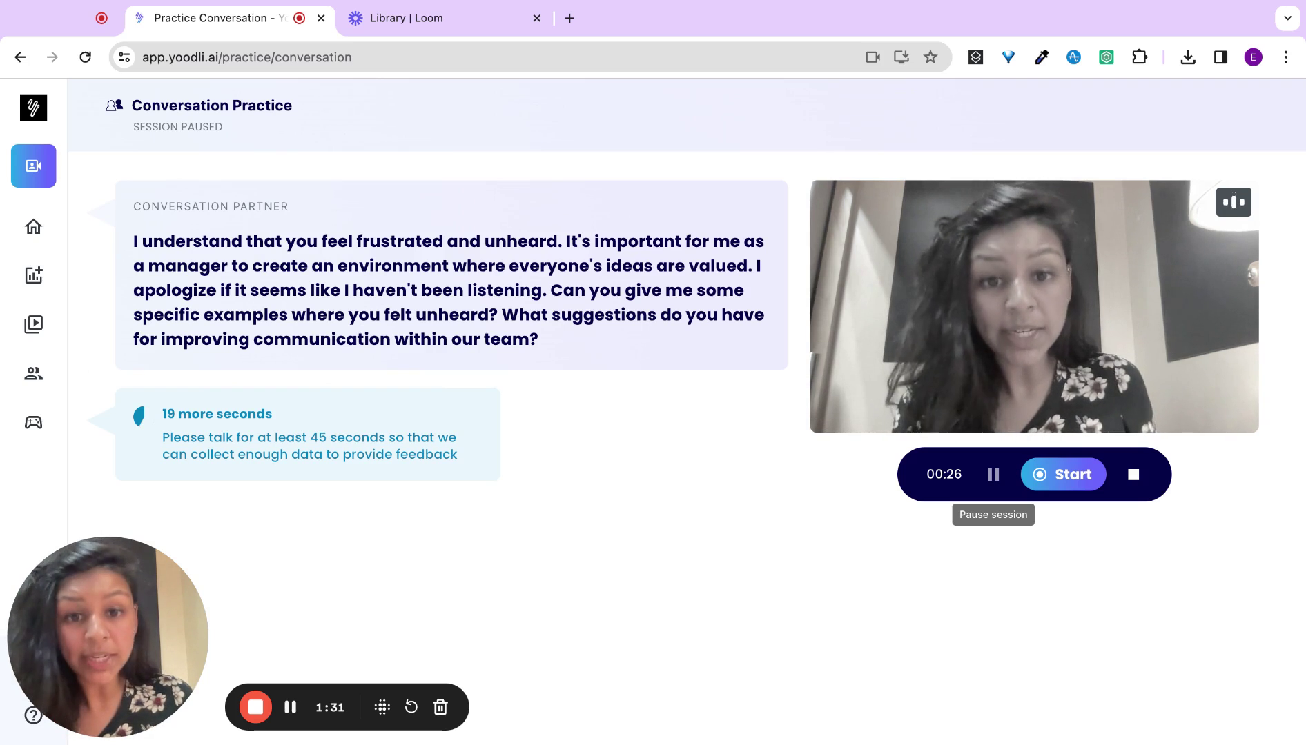
{"action": "left_click", "coordinate": [1056, 476]}
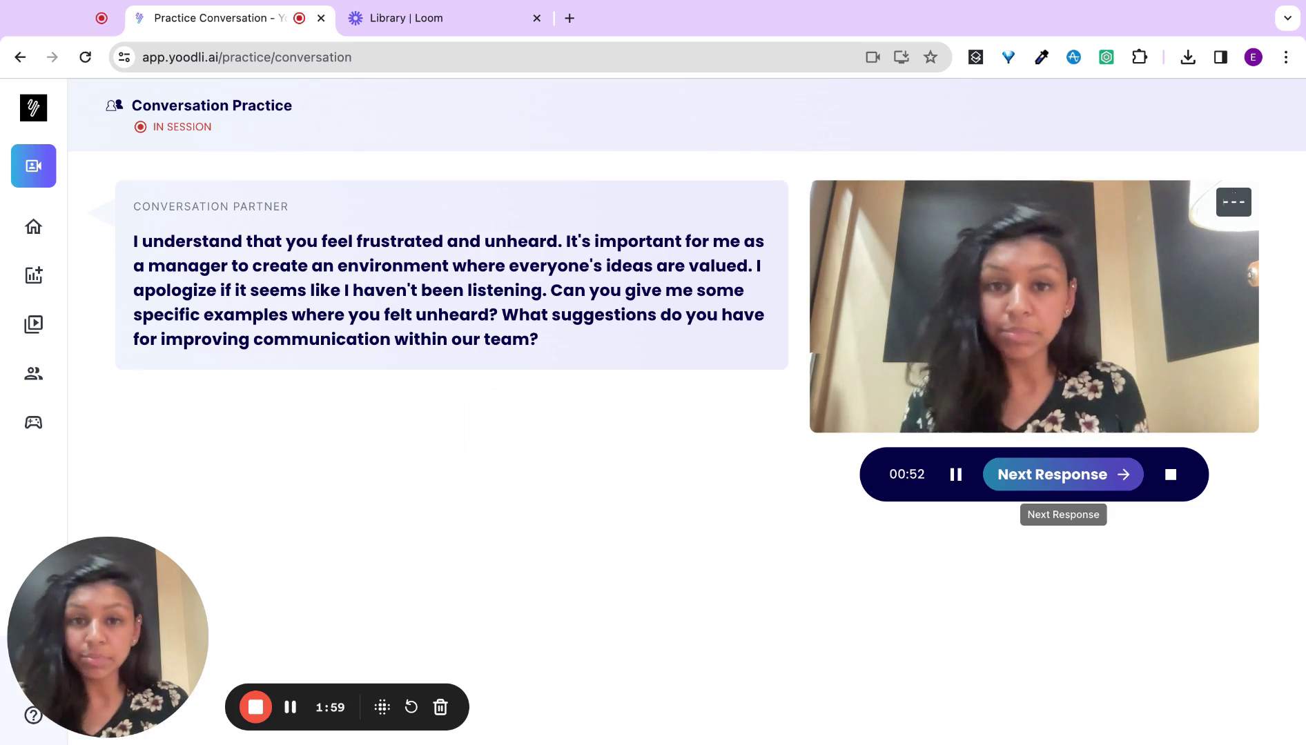
{"action": "left_click", "coordinate": [1173, 486]}
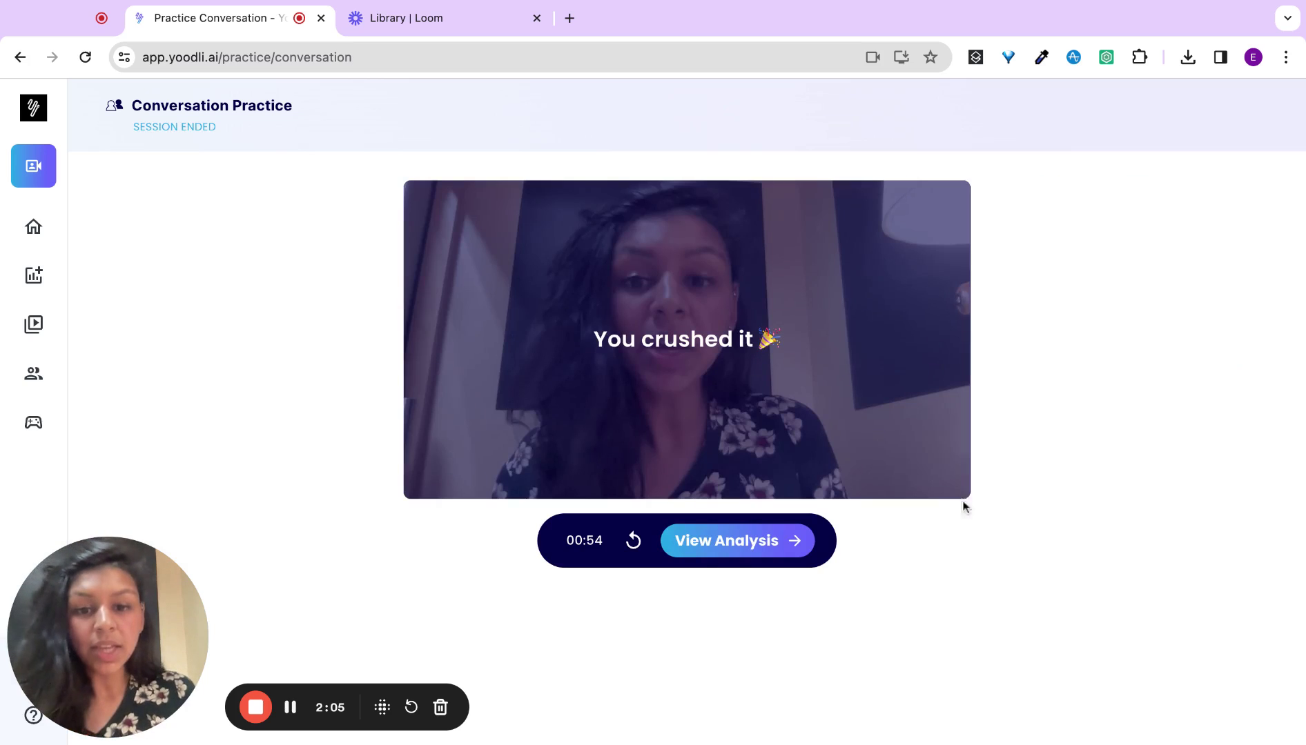
Open the finished conversation's analysis and send it to the suggested reviewer with the message 'Hey how'd I do?'
{"action": "left_click", "coordinate": [715, 546]}
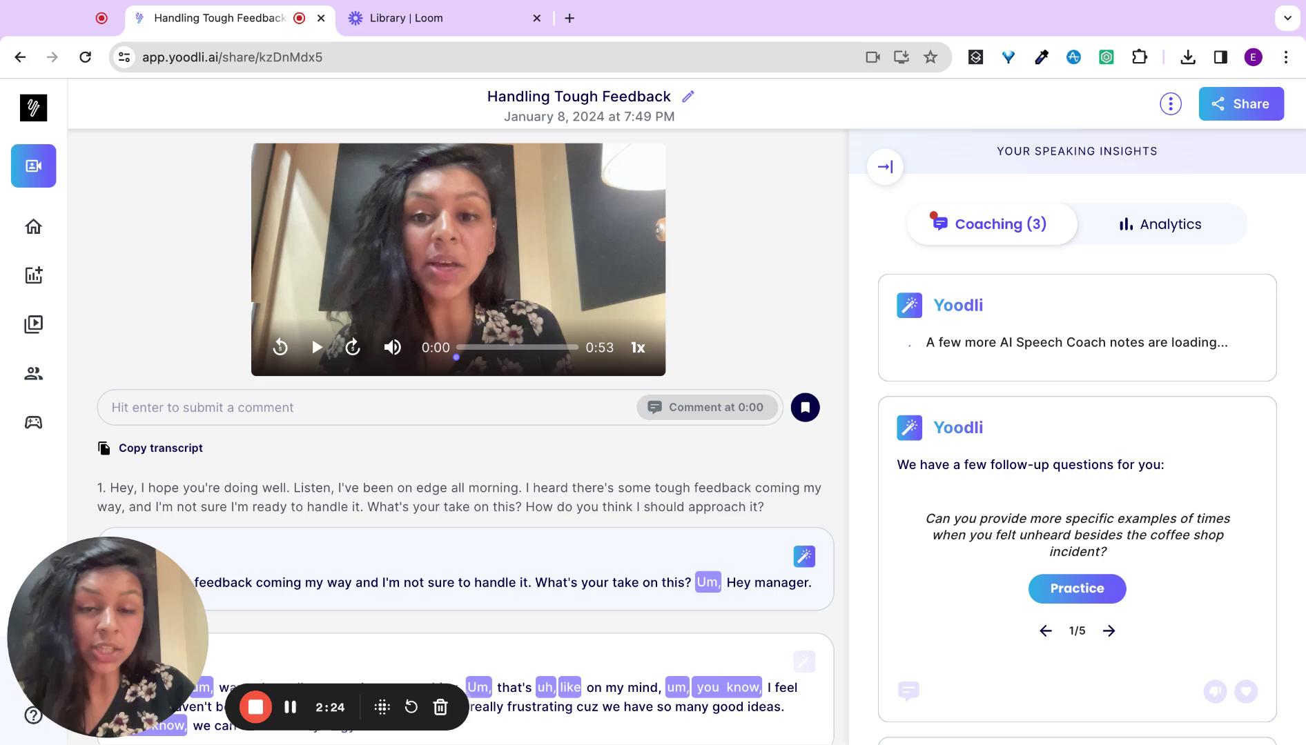
{"action": "left_click", "coordinate": [1240, 103]}
{"action": "type", "text": "v"}
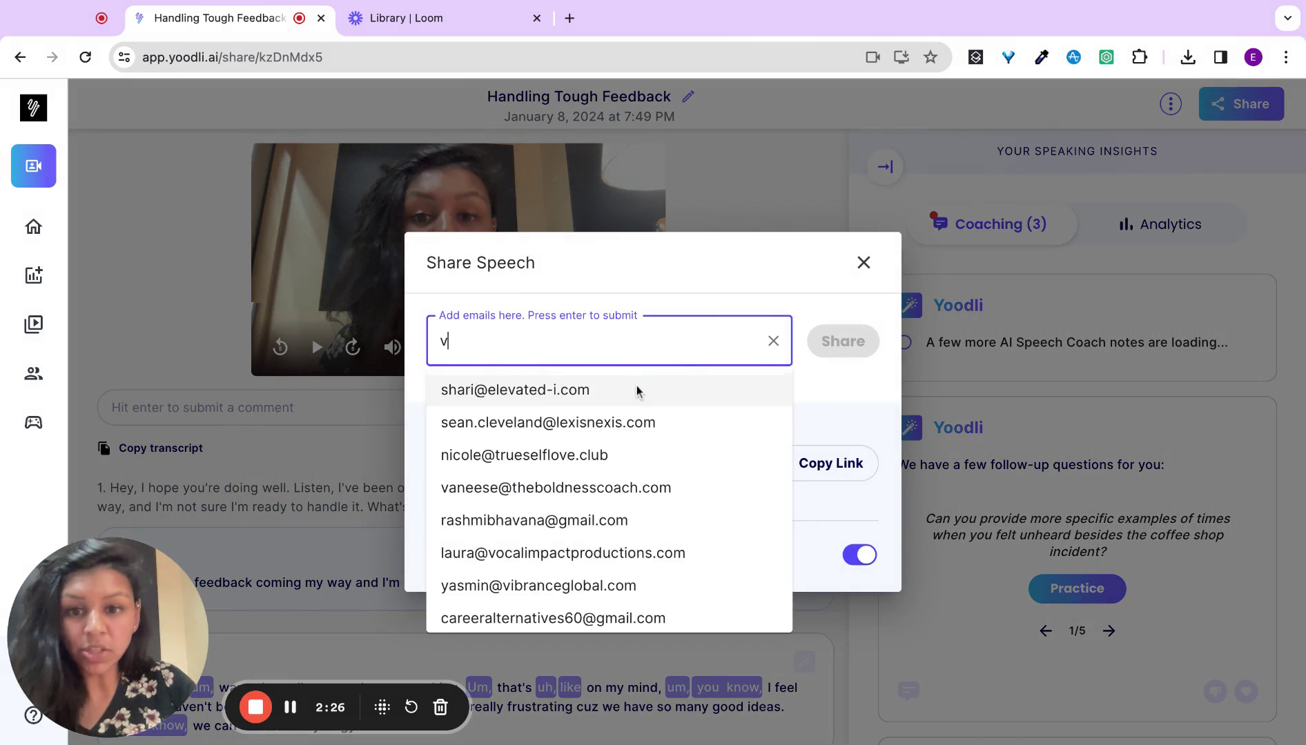
{"action": "type", "text": "arun"}
{"action": "left_click", "coordinate": [541, 423]}
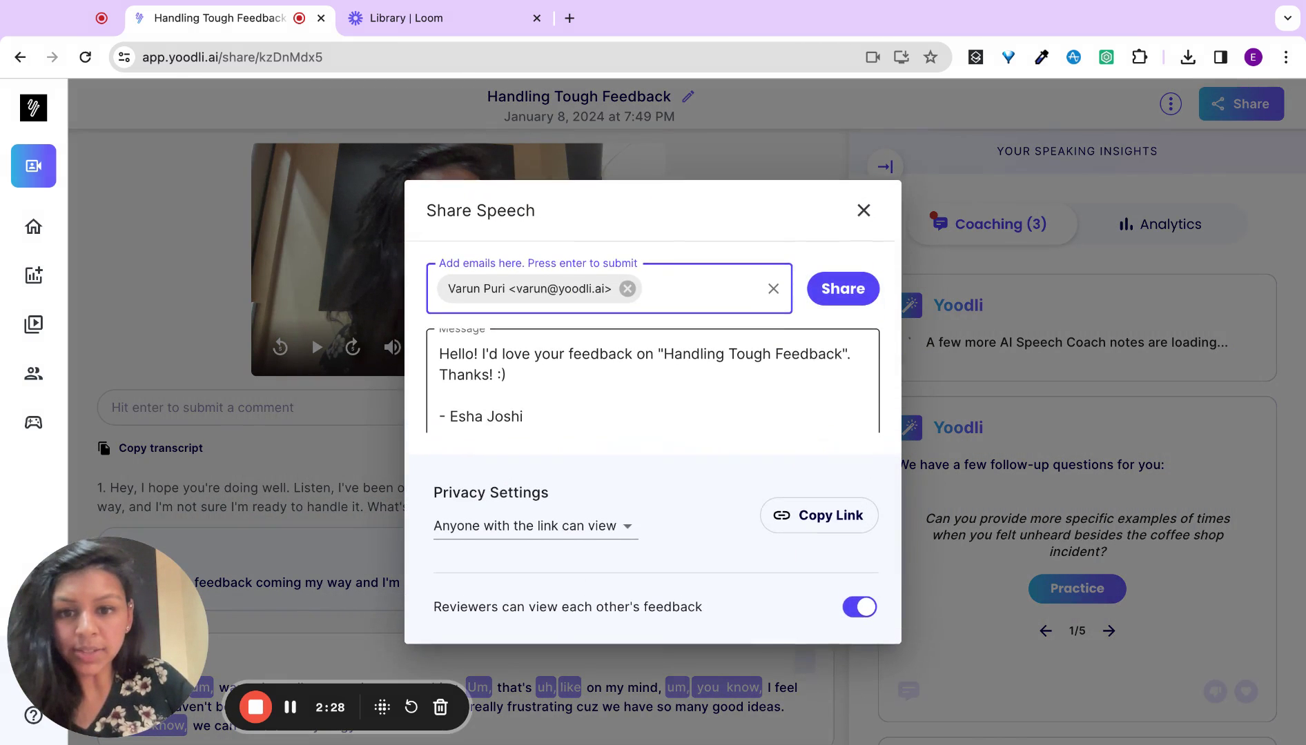
{"action": "left_click", "coordinate": [504, 371]}
{"action": "key", "text": "ctrl+a"}
{"action": "type", "text": "Hey how'"}
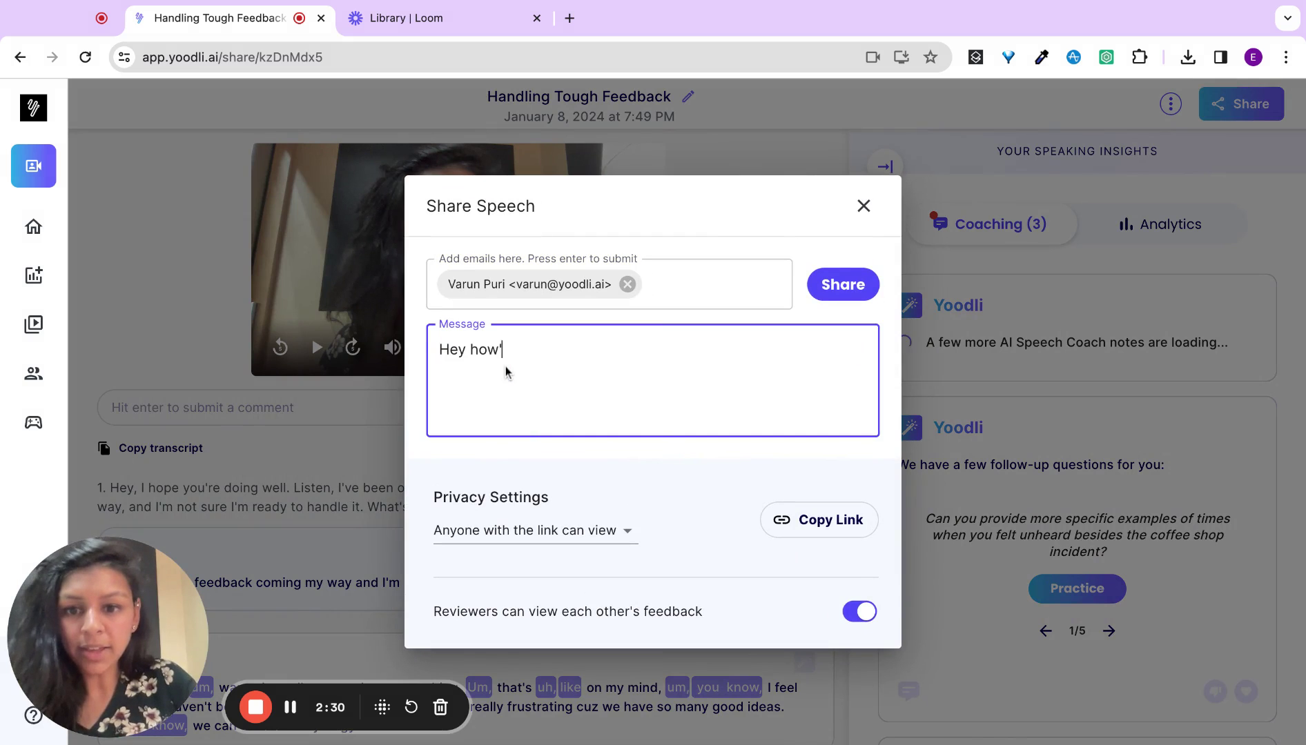
{"action": "type", "text": "d I do?"}
{"action": "left_click", "coordinate": [842, 284]}
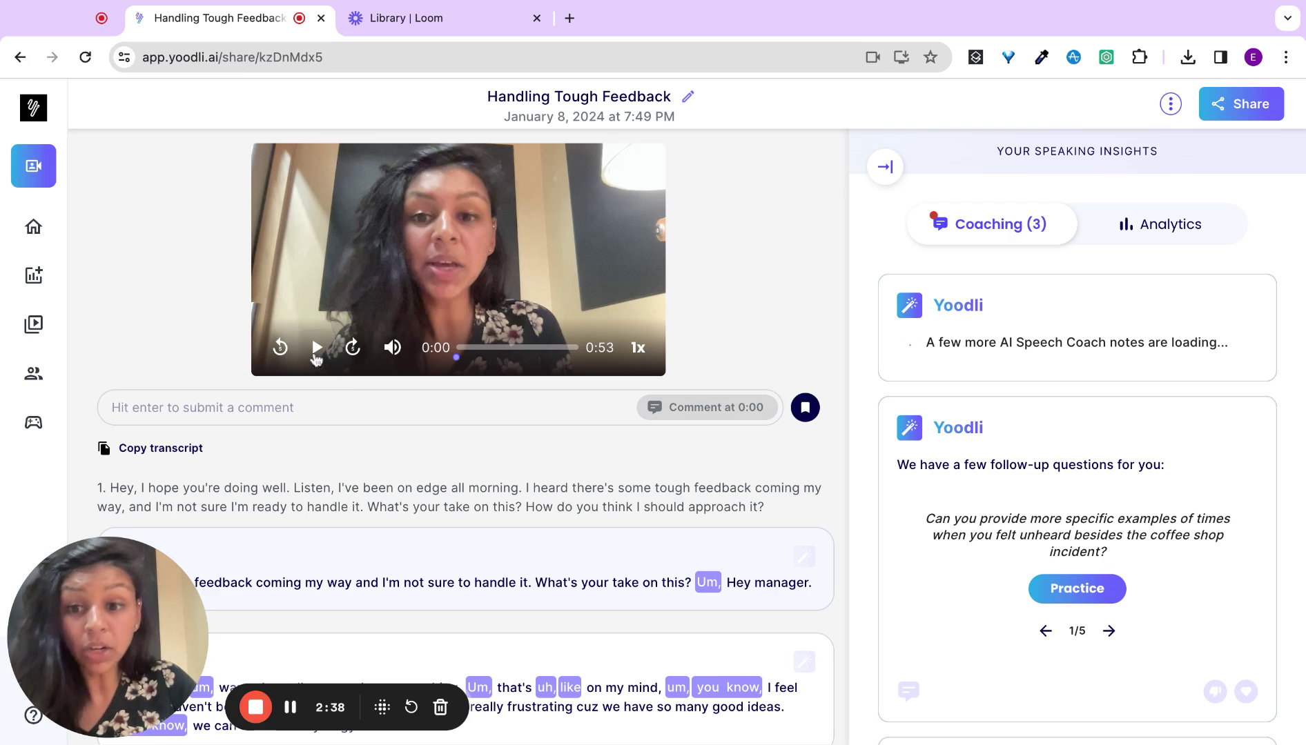
Post the comment 'Make sure you to ask the manager about their day' at 0:00, then pause playback
{"action": "left_click", "coordinate": [307, 413]}
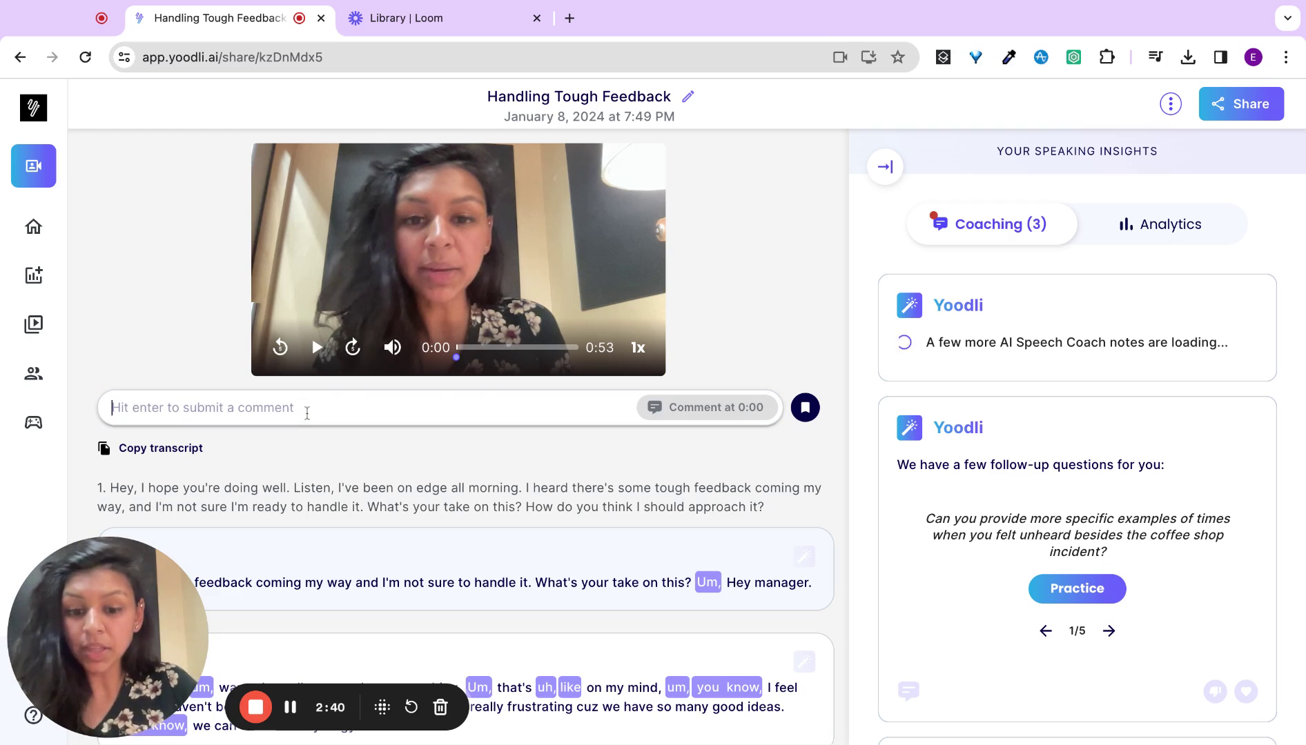
{"action": "type", "text": "Make sure "}
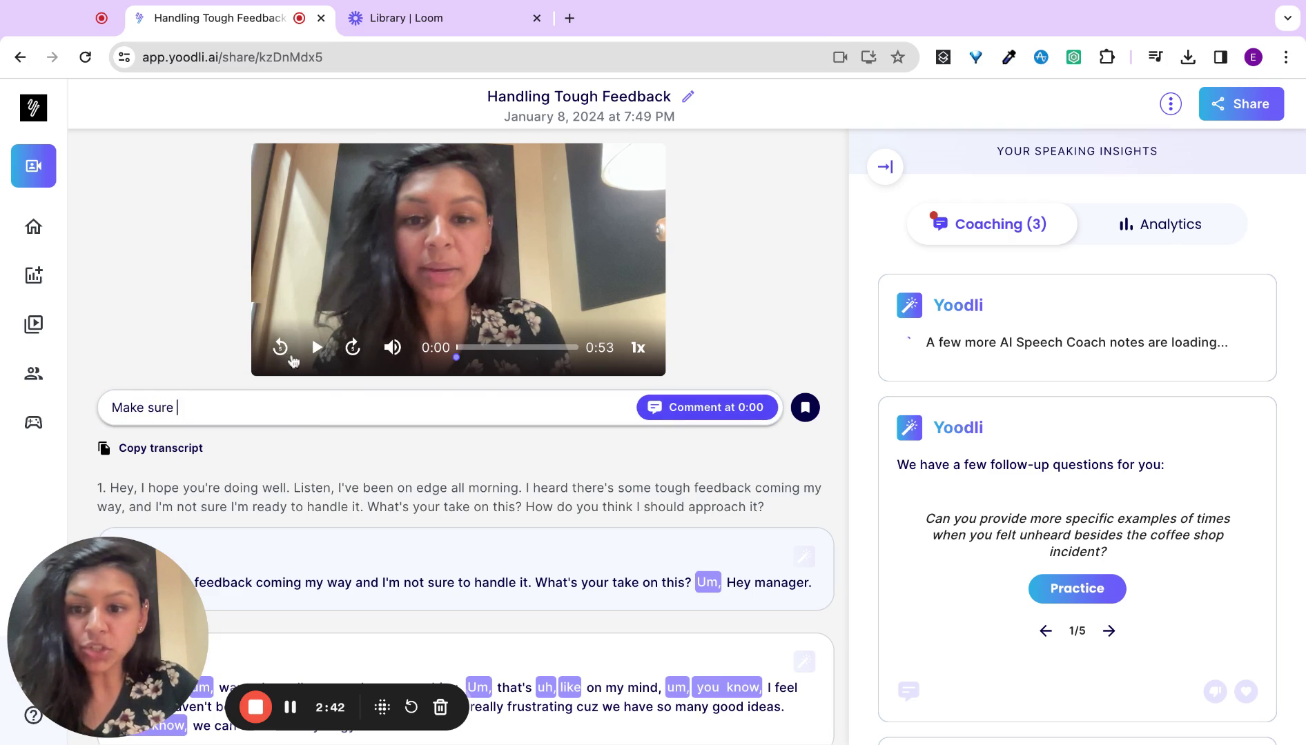
{"action": "type", "text": "you"}
{"action": "key", "text": "ctrl+a"}
{"action": "key", "text": "Right"}
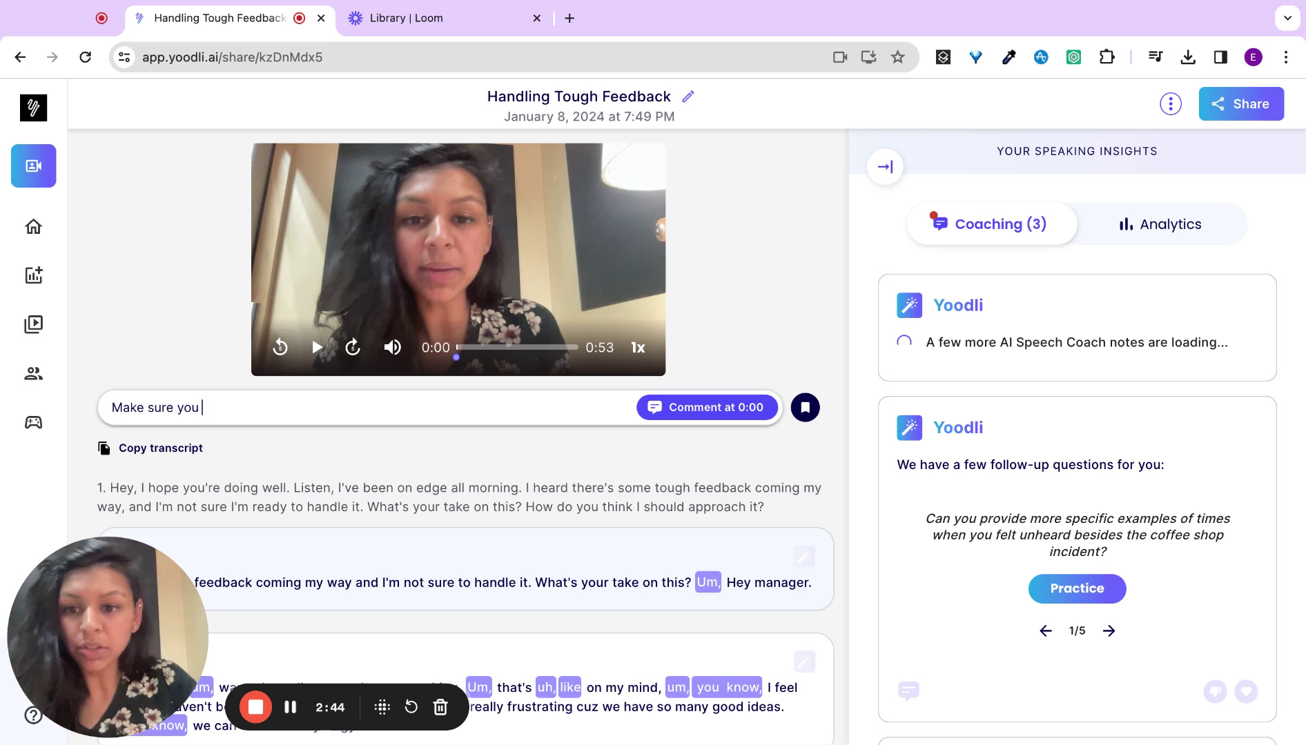
{"action": "type", "text": "to ask the maange"}
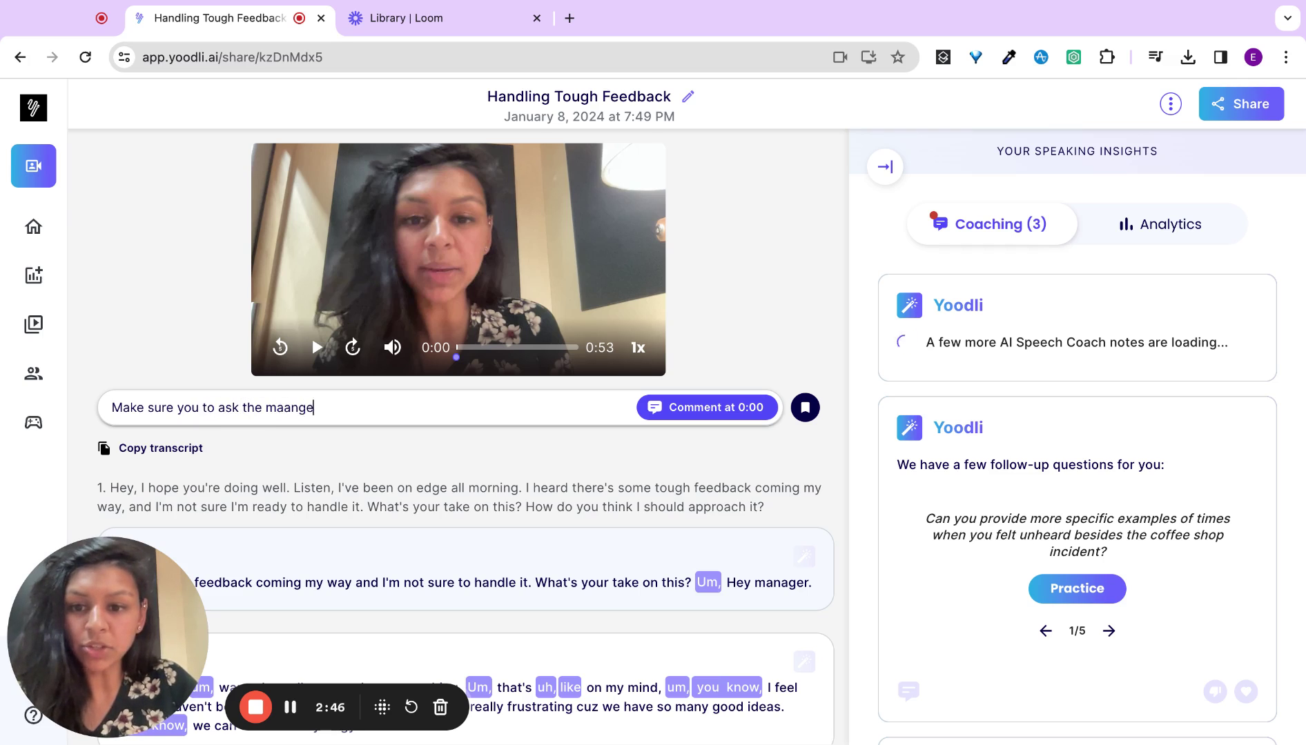
{"action": "key", "text": "BackSpace"}
{"action": "type", "text": "nag"}
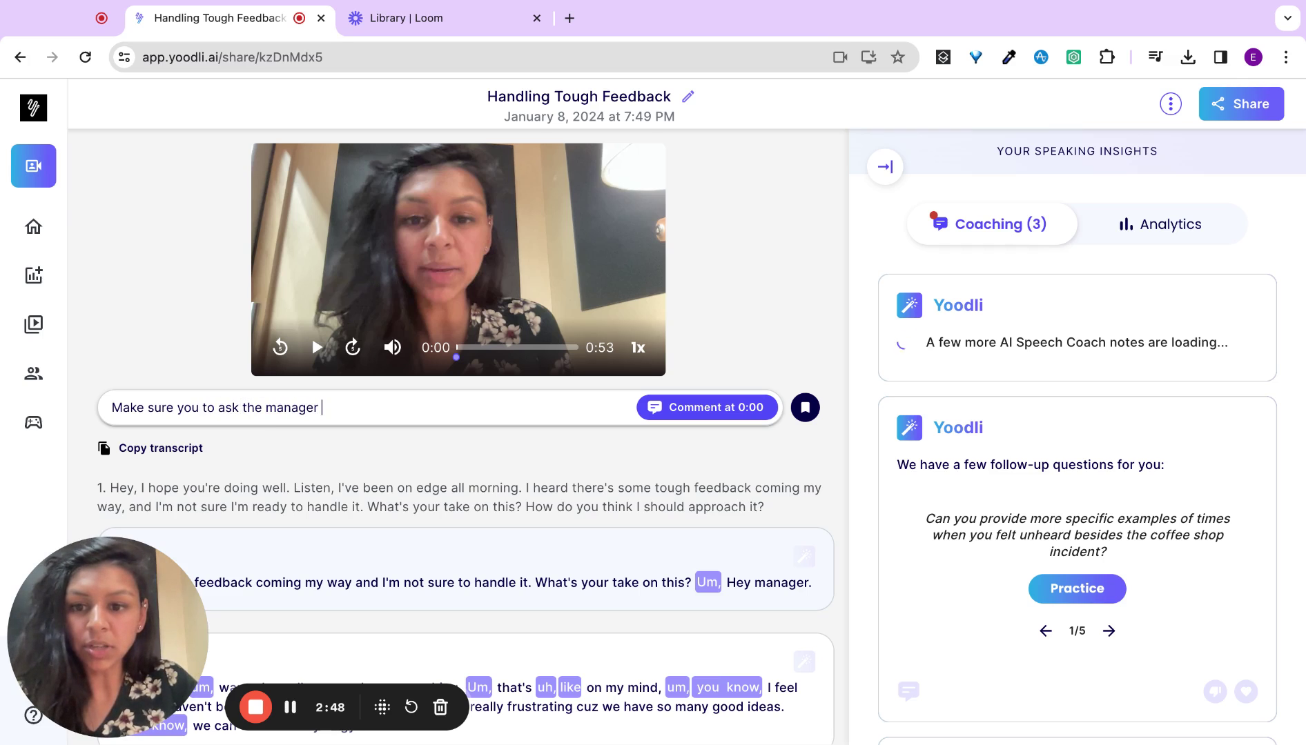
{"action": "type", "text": "er about their day"}
{"action": "key", "text": "Return"}
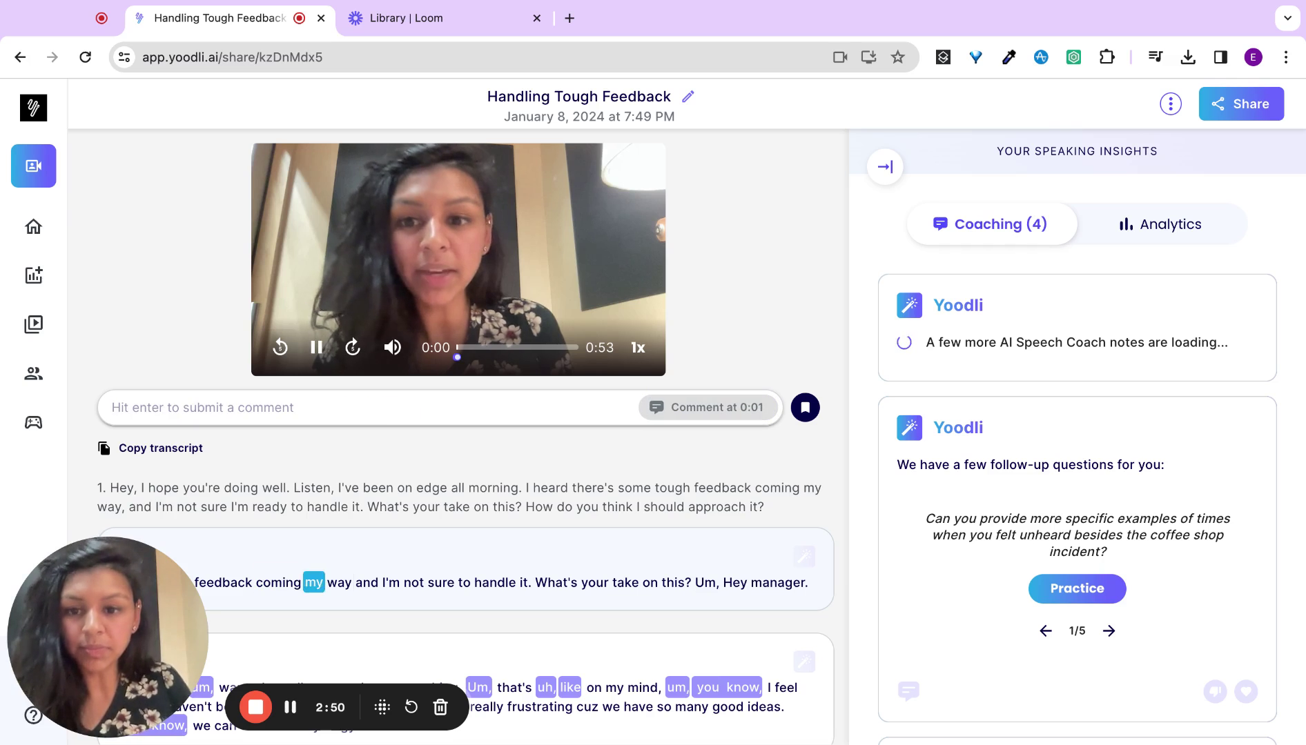
{"action": "left_click", "coordinate": [317, 348]}
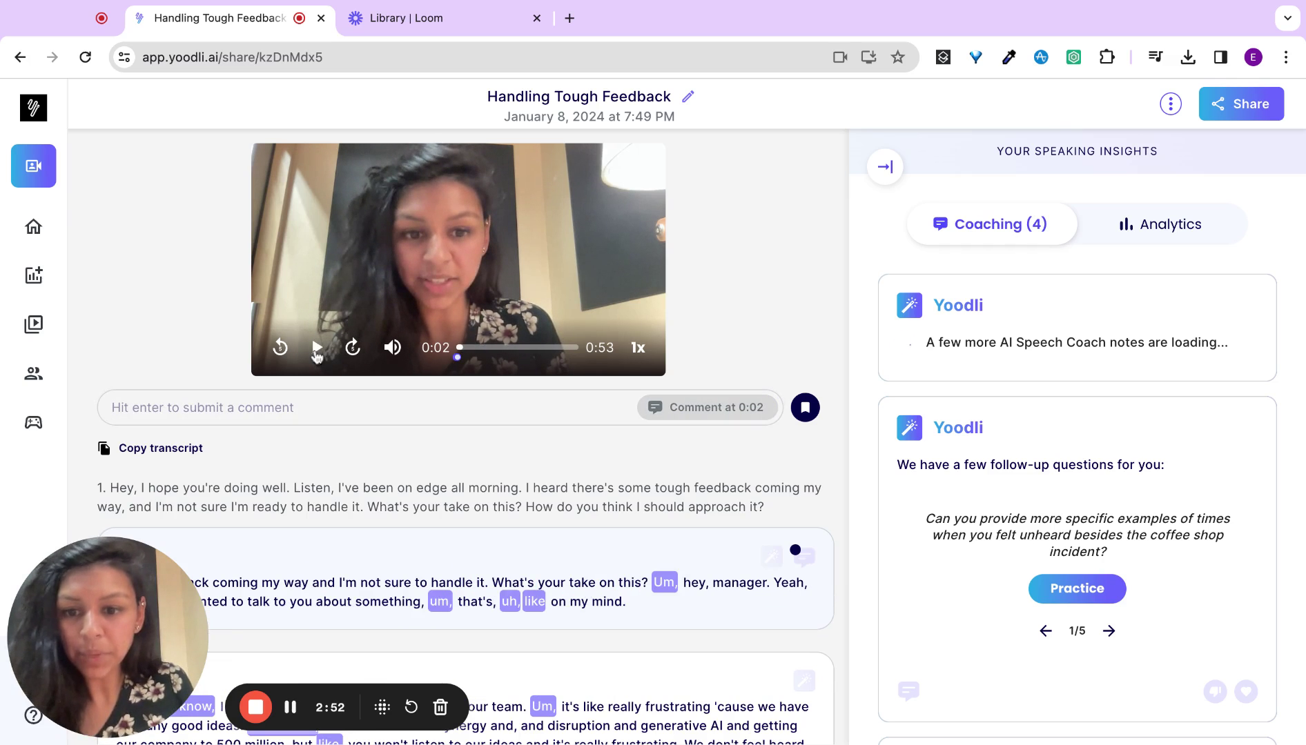
Read through the coaching notes, expand the suggested rephrasing, and open the Analytics view
{"action": "scroll", "coordinate": [649, 598], "scroll_direction": "down", "scroll_amount": 3}
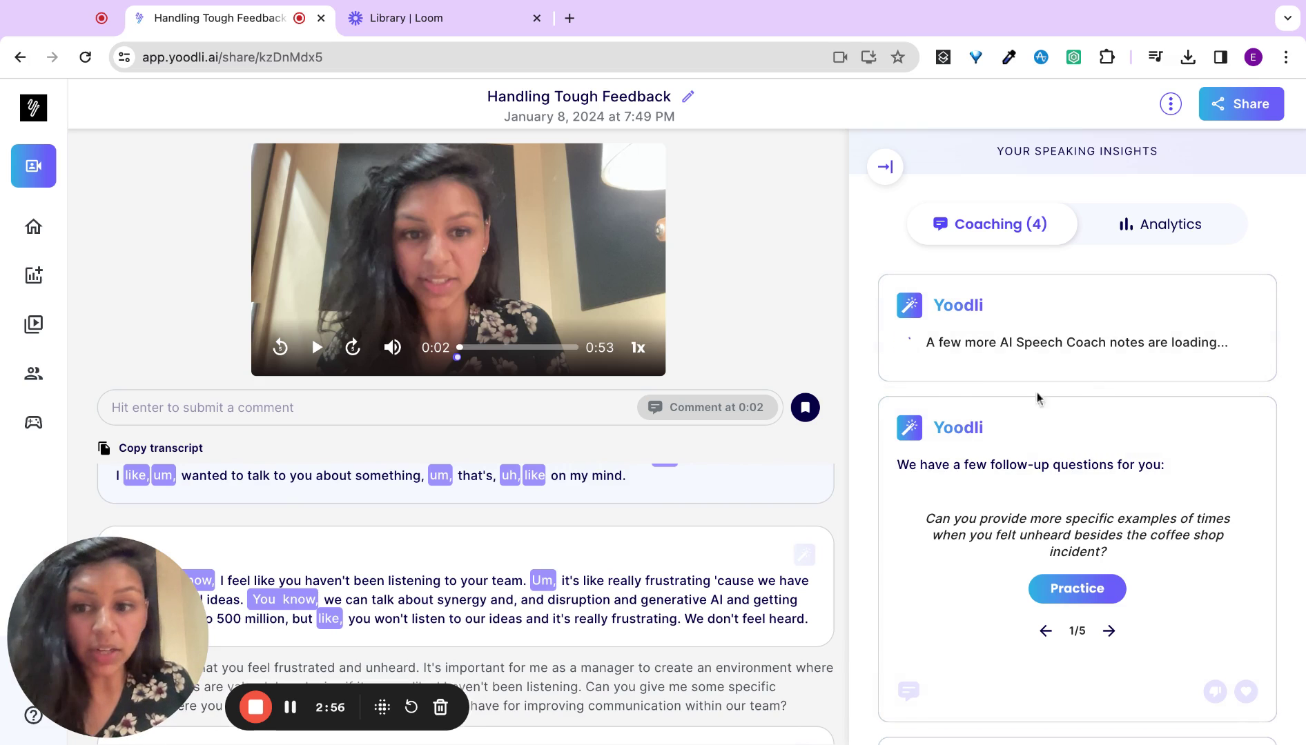
{"action": "scroll", "coordinate": [1035, 545], "scroll_direction": "down", "scroll_amount": 2}
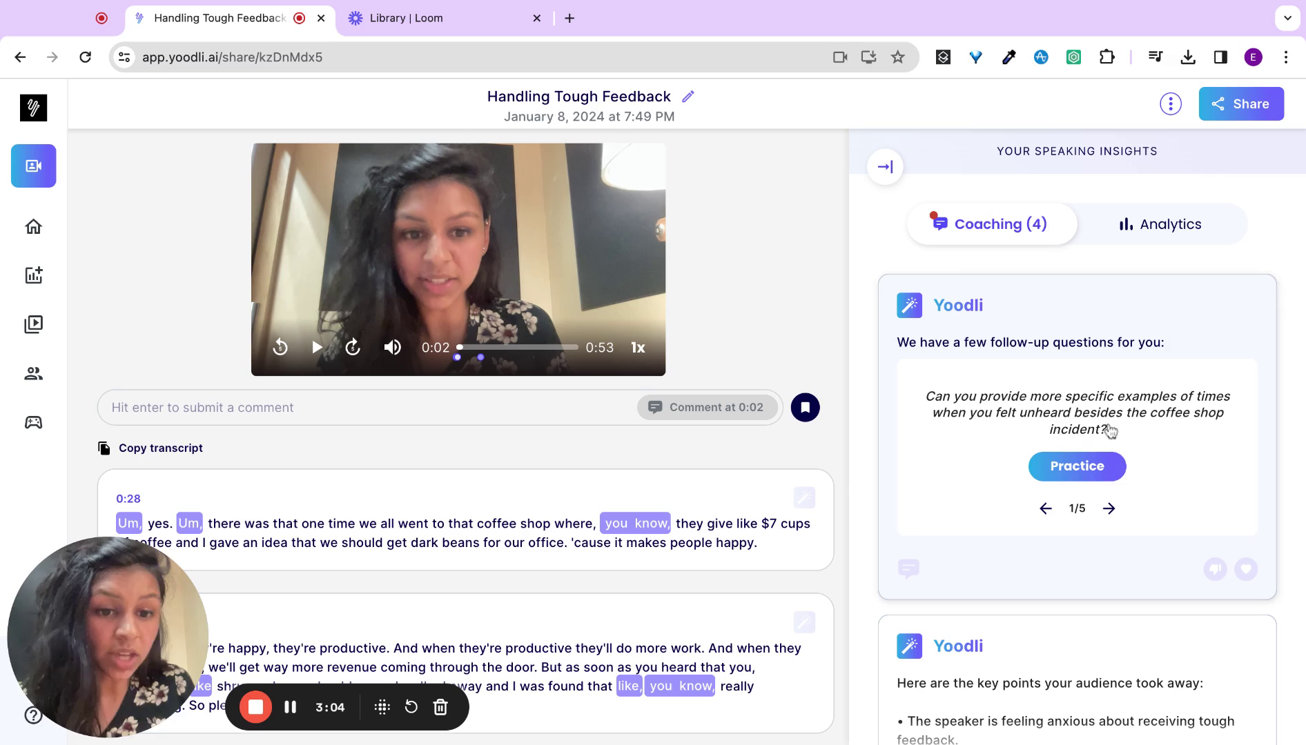
{"action": "scroll", "coordinate": [1118, 468], "scroll_direction": "down", "scroll_amount": 4}
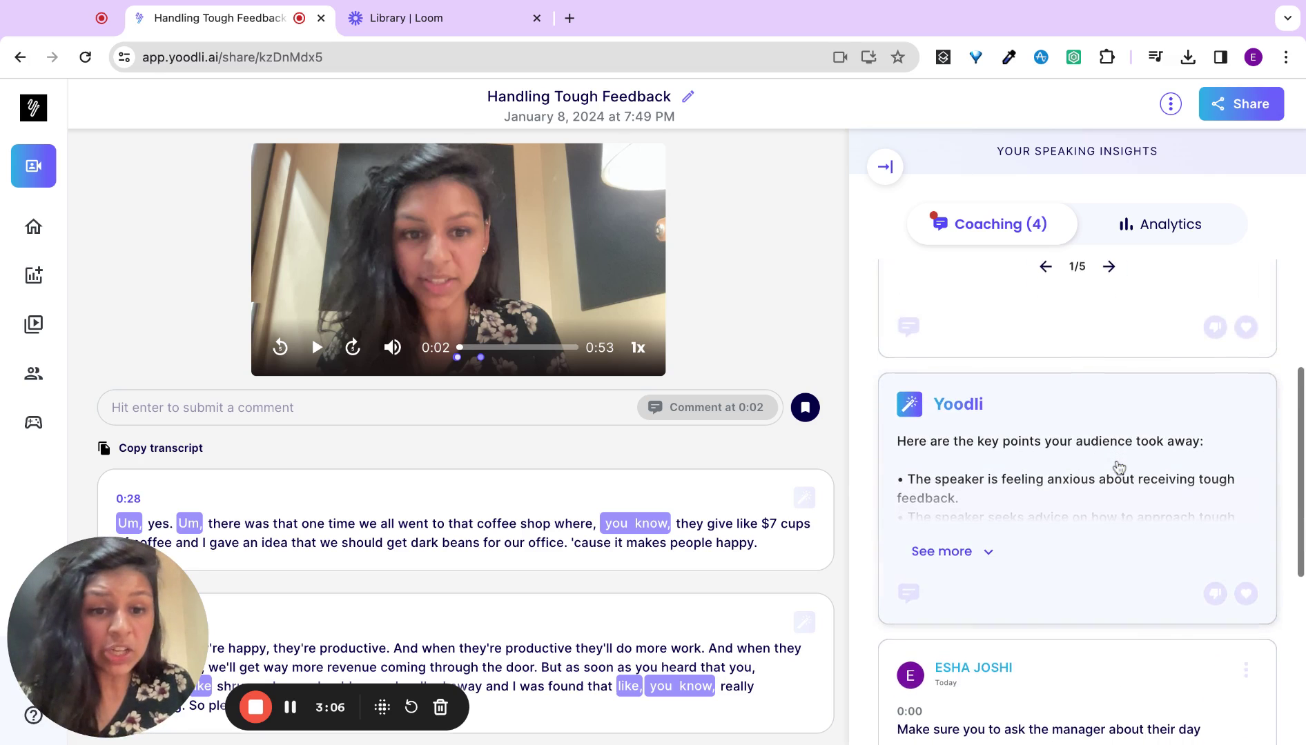
{"action": "scroll", "coordinate": [1110, 497], "scroll_direction": "down", "scroll_amount": 5}
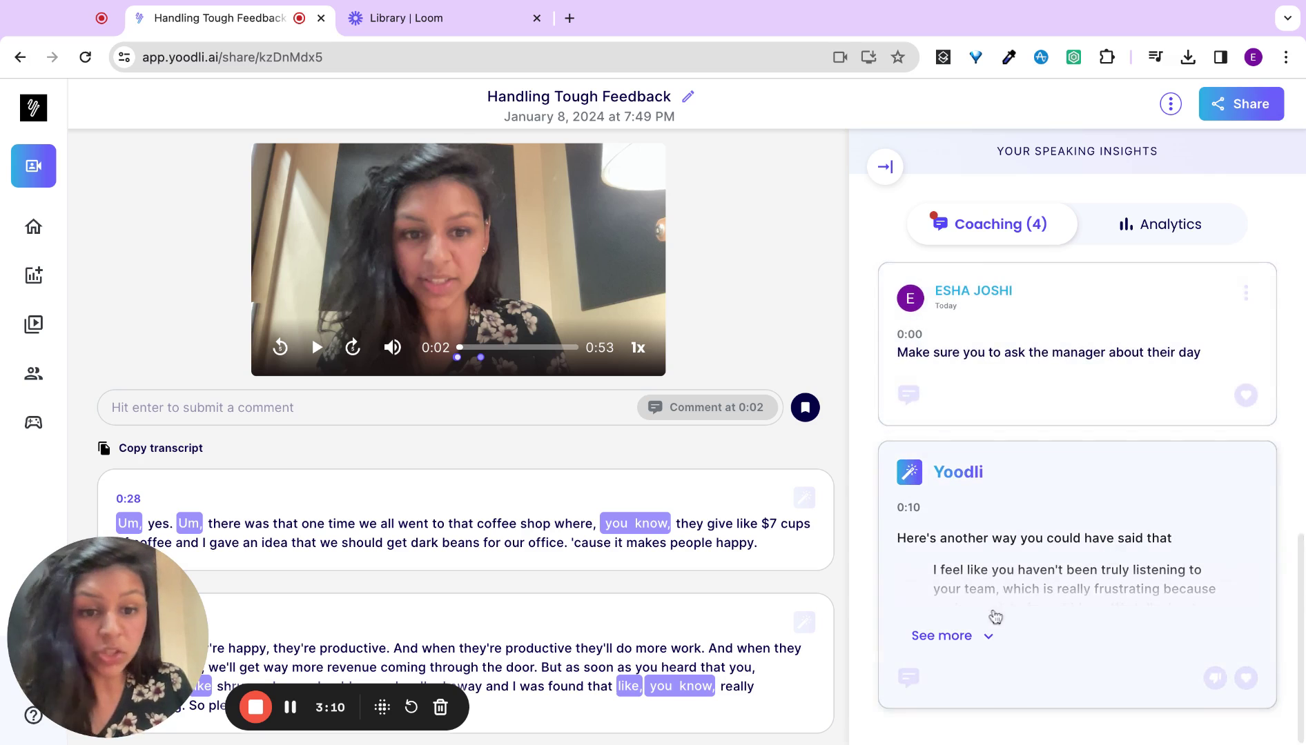
{"action": "left_click", "coordinate": [973, 635]}
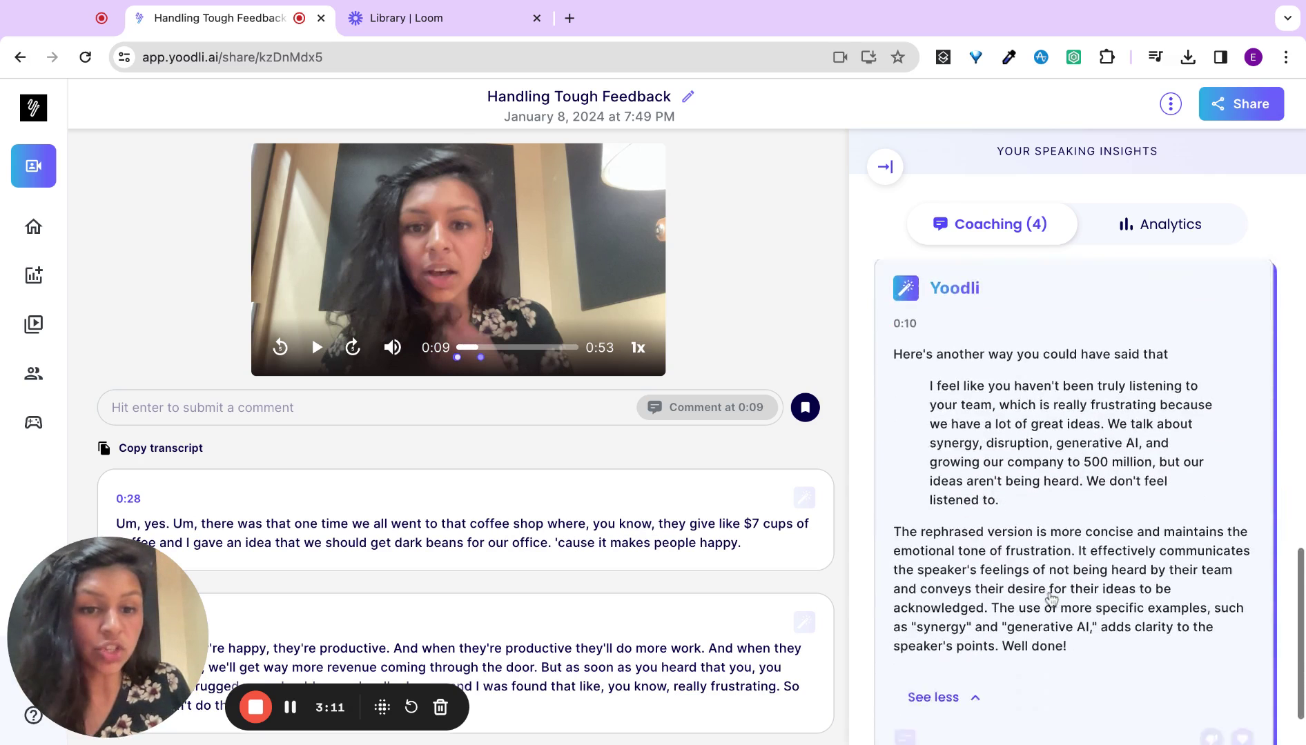
{"action": "scroll", "coordinate": [1050, 599], "scroll_direction": "down", "scroll_amount": 1}
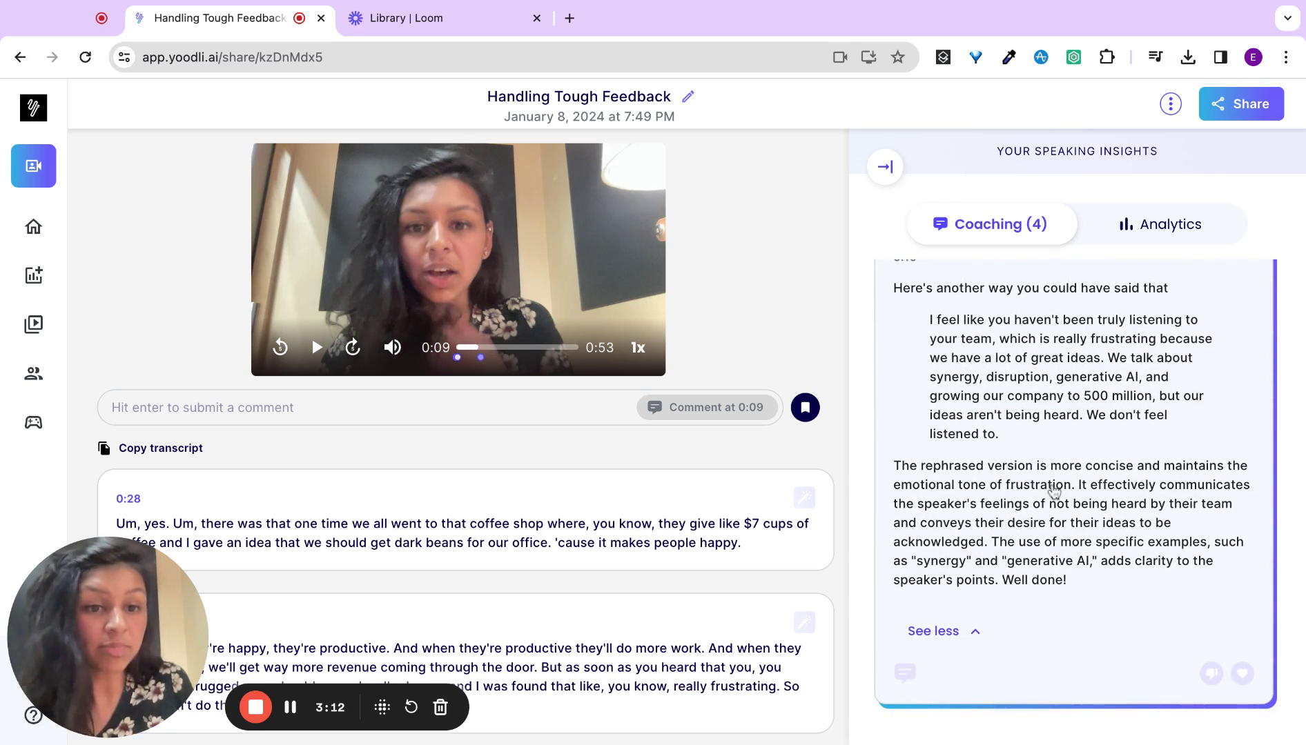
{"action": "left_click", "coordinate": [1168, 227]}
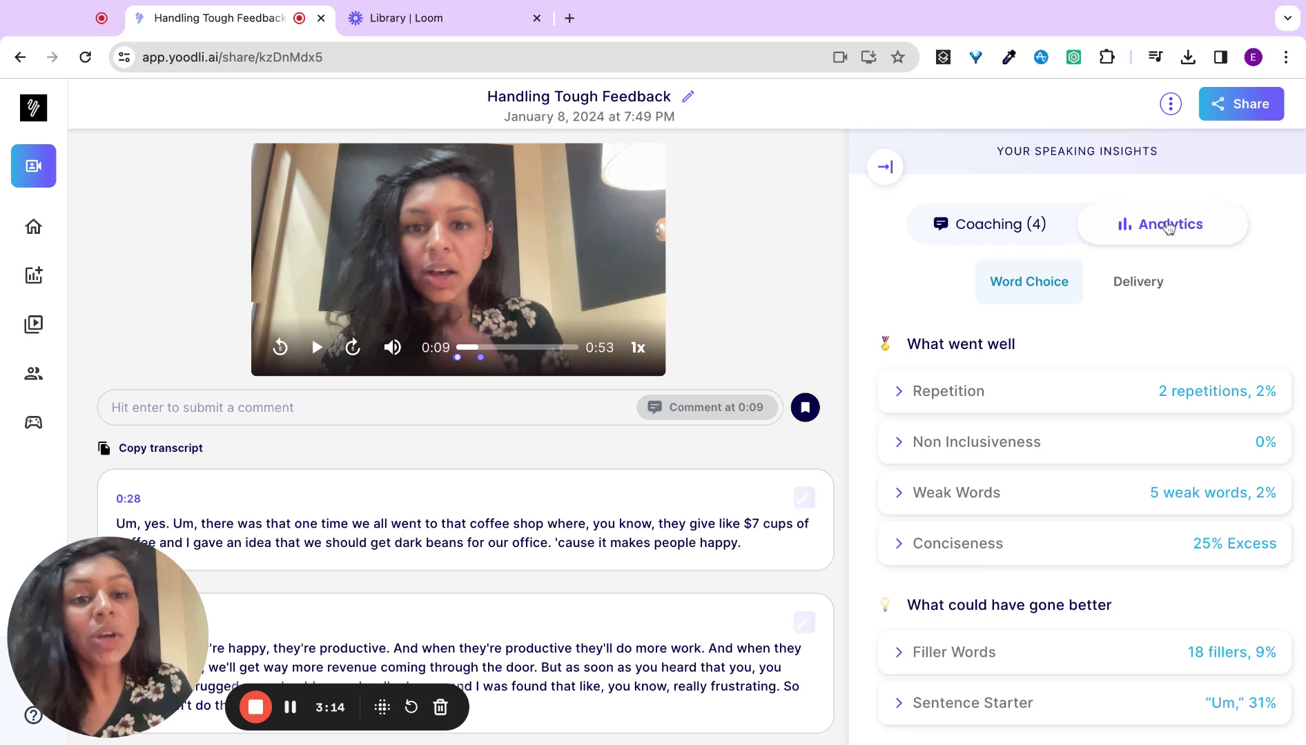
Expand the Repetition, Weak Words, Conciseness and Filler Words details
{"action": "left_click", "coordinate": [1128, 385]}
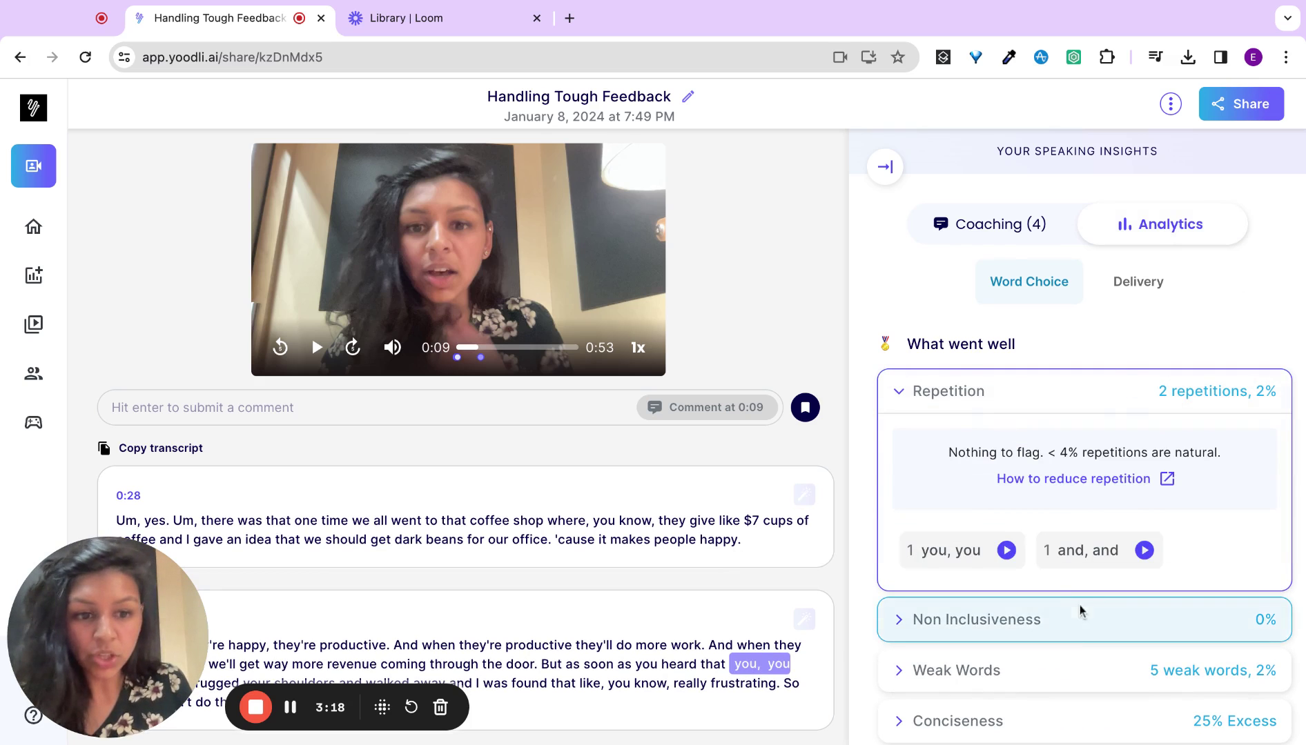
{"action": "left_click", "coordinate": [1057, 670]}
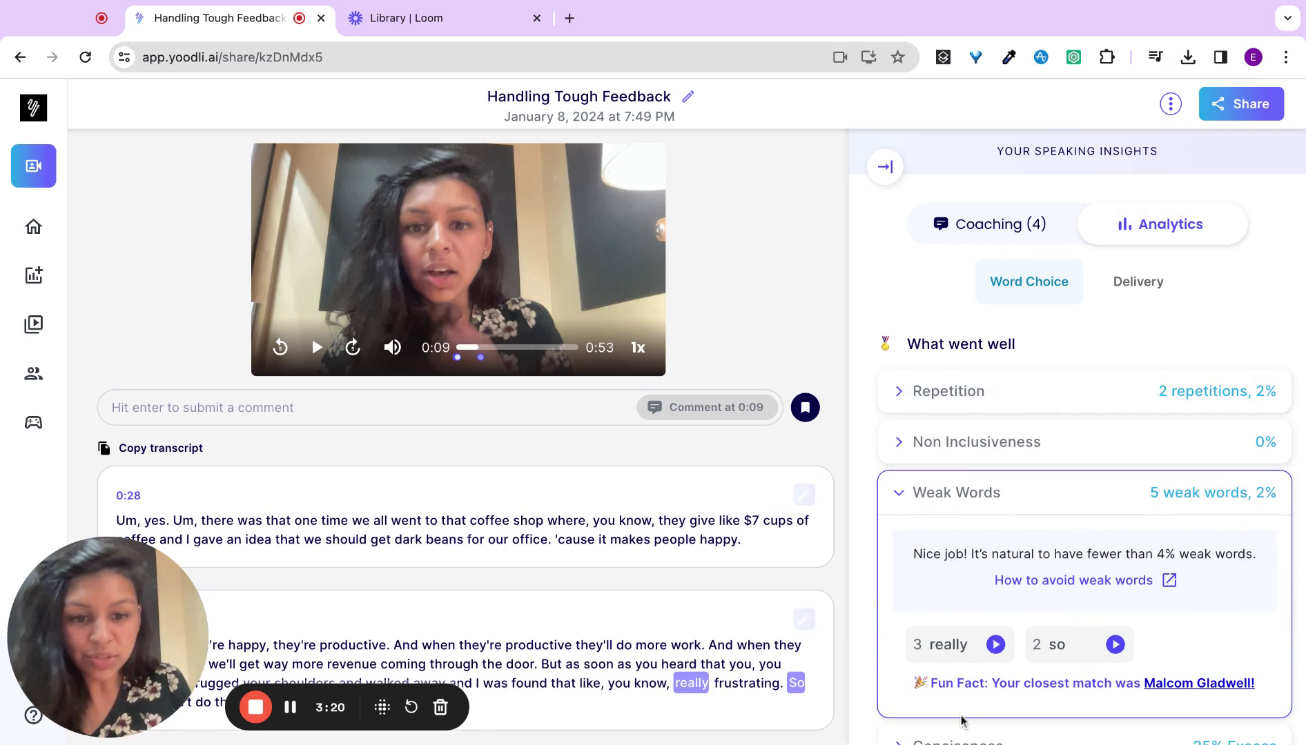
{"action": "scroll", "coordinate": [999, 665], "scroll_direction": "down", "scroll_amount": 3}
{"action": "left_click", "coordinate": [993, 519]}
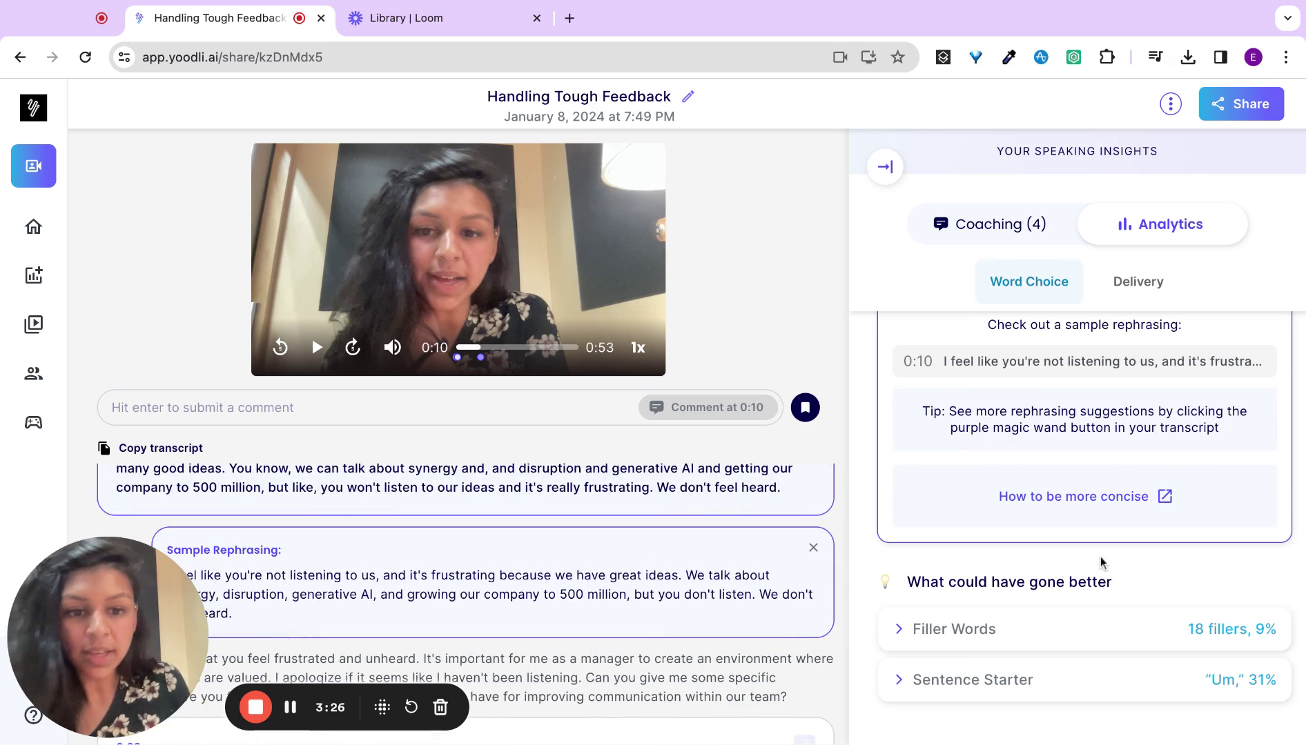
{"action": "left_click", "coordinate": [1018, 631]}
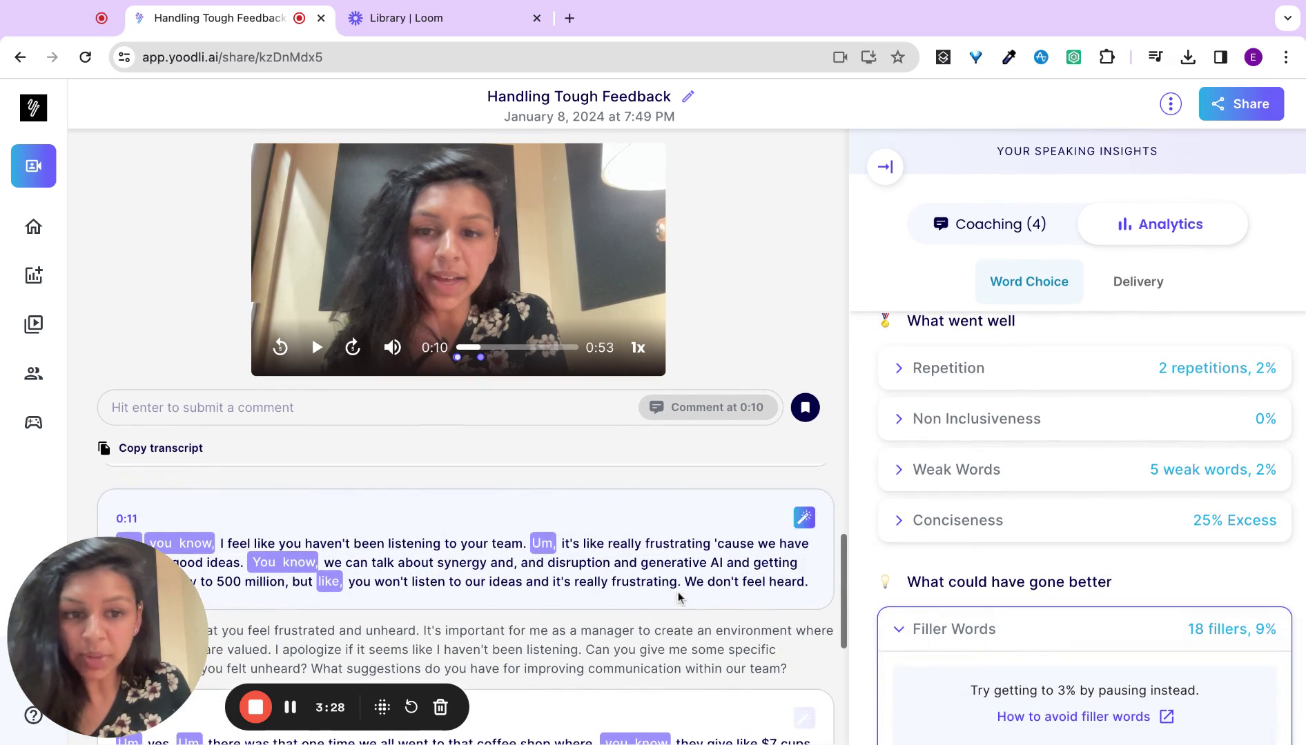
Show the Delivery analytics down to the 234 words-per-minute Pacing result
{"action": "left_click", "coordinate": [1138, 281]}
{"action": "scroll", "coordinate": [1084, 519], "scroll_direction": "down", "scroll_amount": 3}
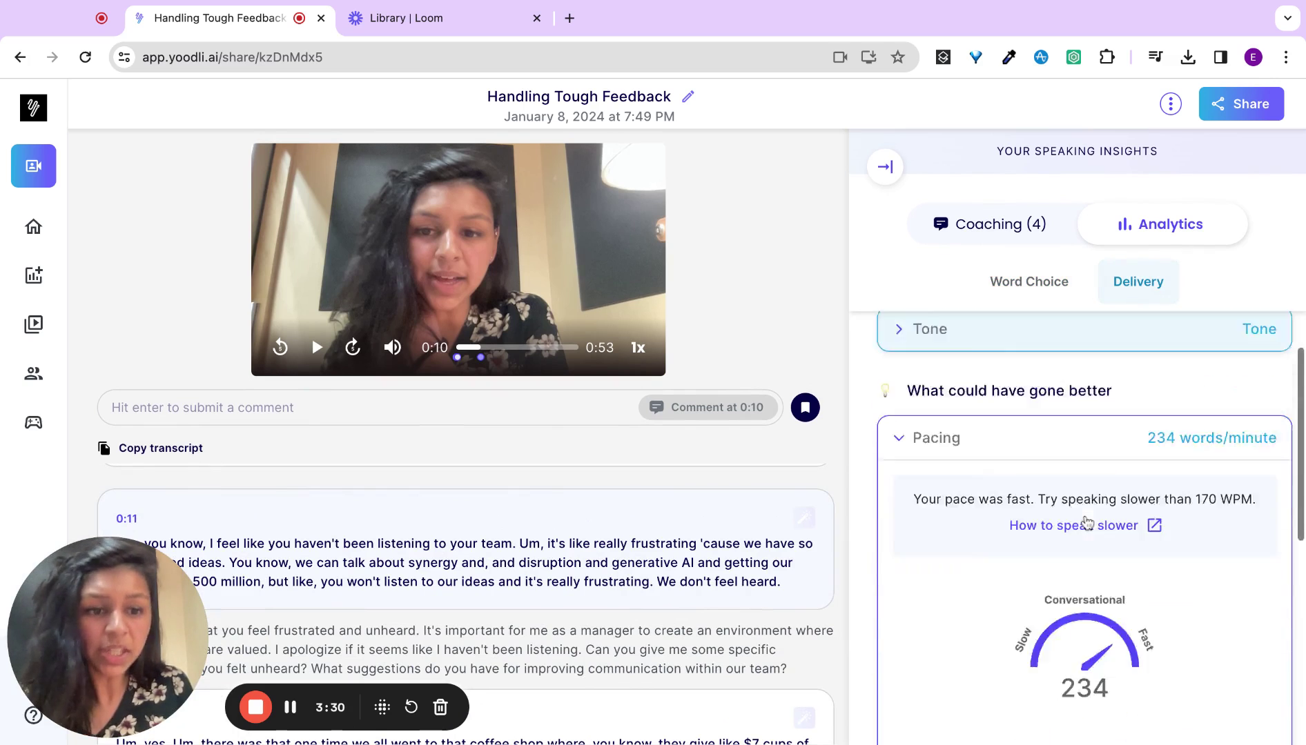
{"action": "scroll", "coordinate": [1084, 523], "scroll_direction": "down", "scroll_amount": 2}
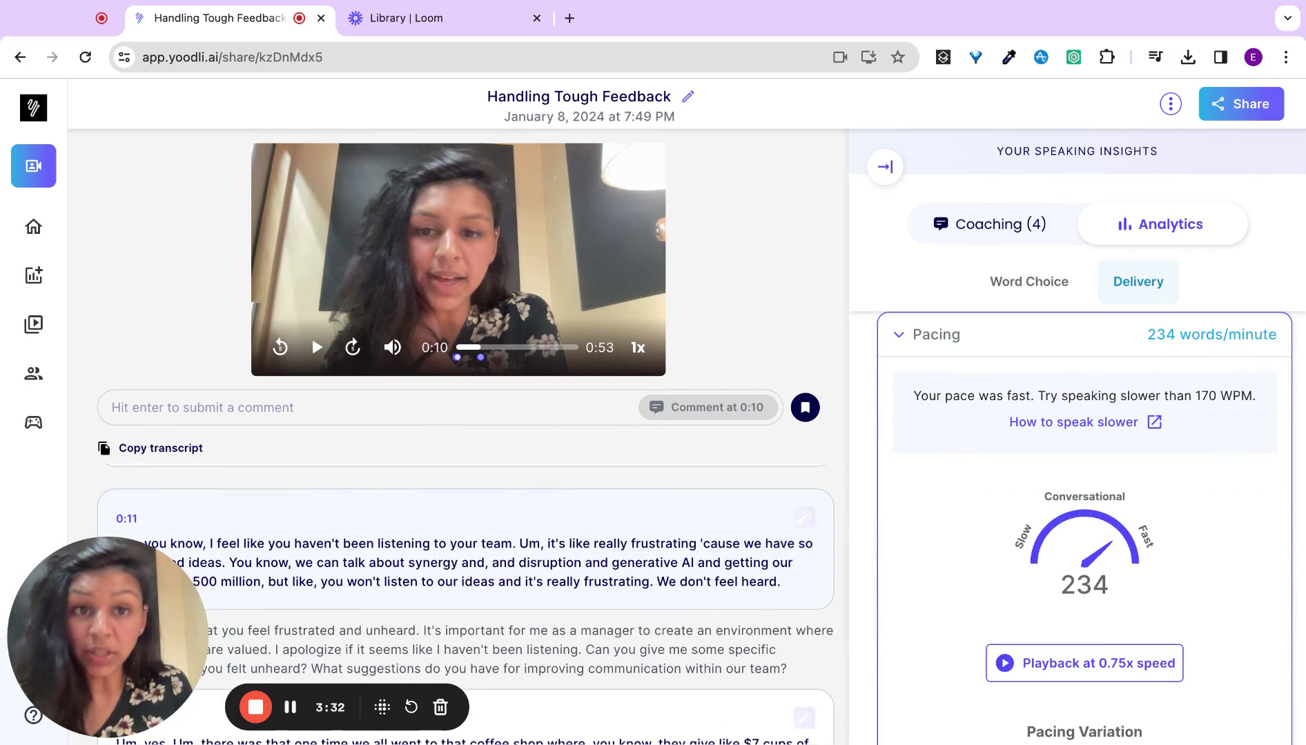